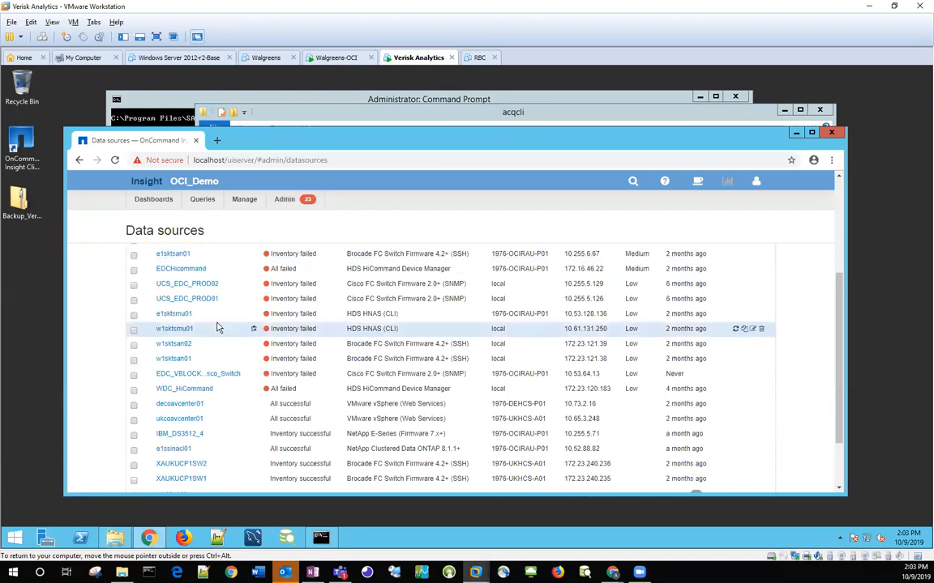
# Step: Switch to File Explorer and browse through SANscreen, acq and bin to the acqcli folder
pyautogui.scroll(3, 220, 329)
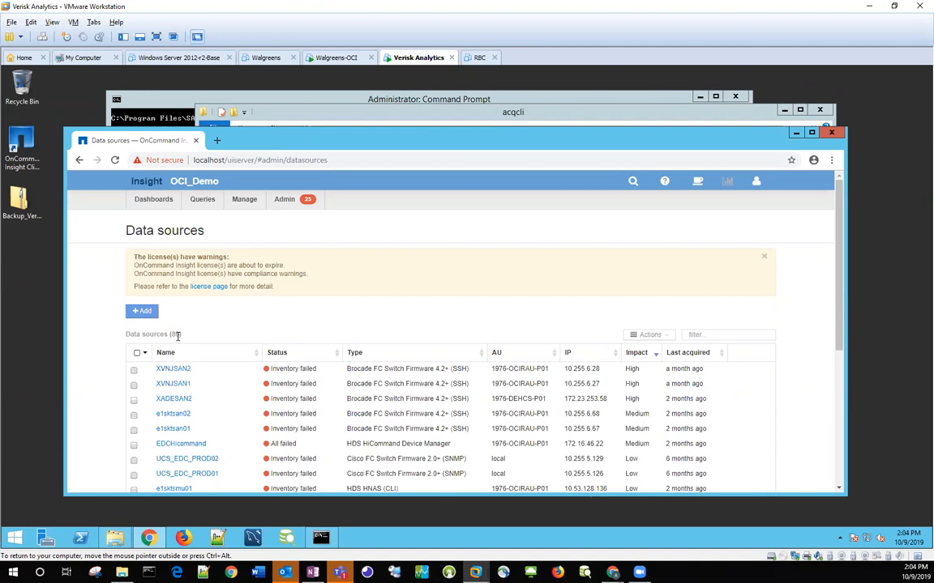
pyautogui.click(469, 120)
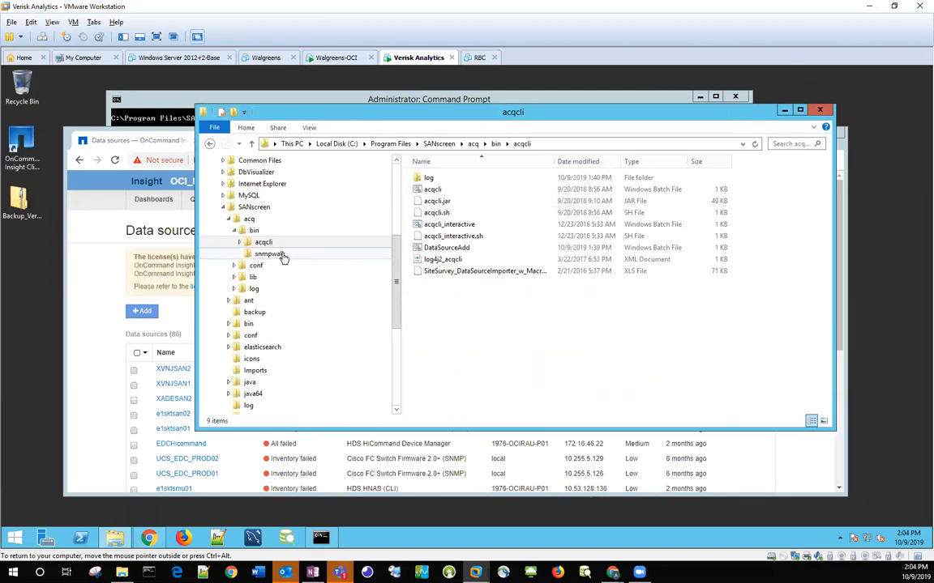
pyautogui.click(244, 209)
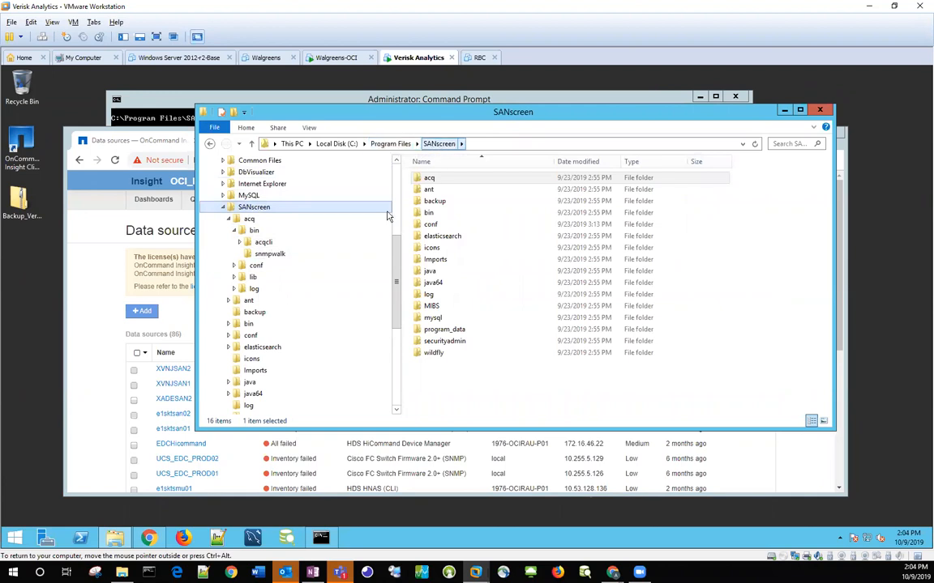
pyautogui.click(250, 220)
pyautogui.click(252, 231)
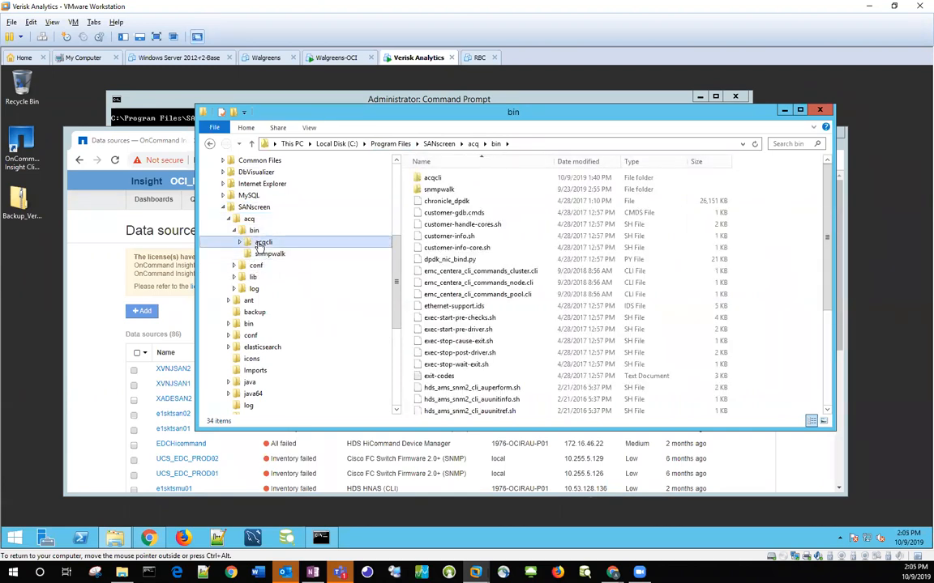
pyautogui.click(261, 243)
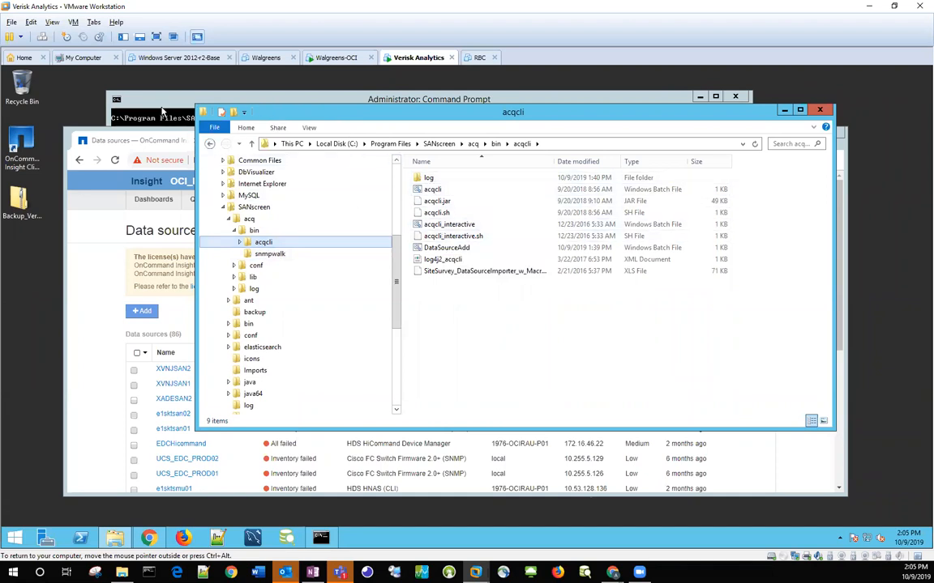
# Step: Switch to the Command Prompt, list the acqcli folder's contents with dir, and show the tool's usage help with "acqcli ?"
pyautogui.click(148, 101)
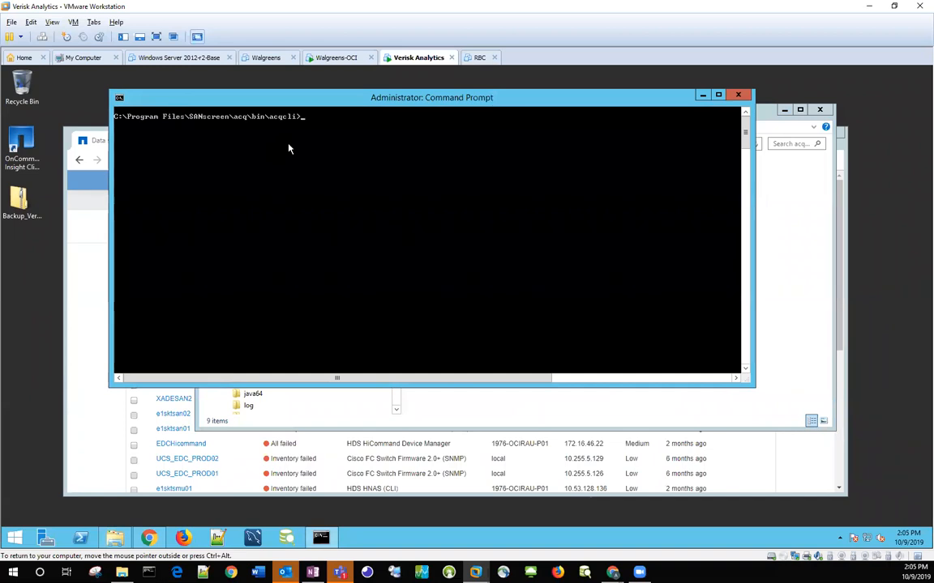
pyautogui.write('dir')
pyautogui.press('Return')
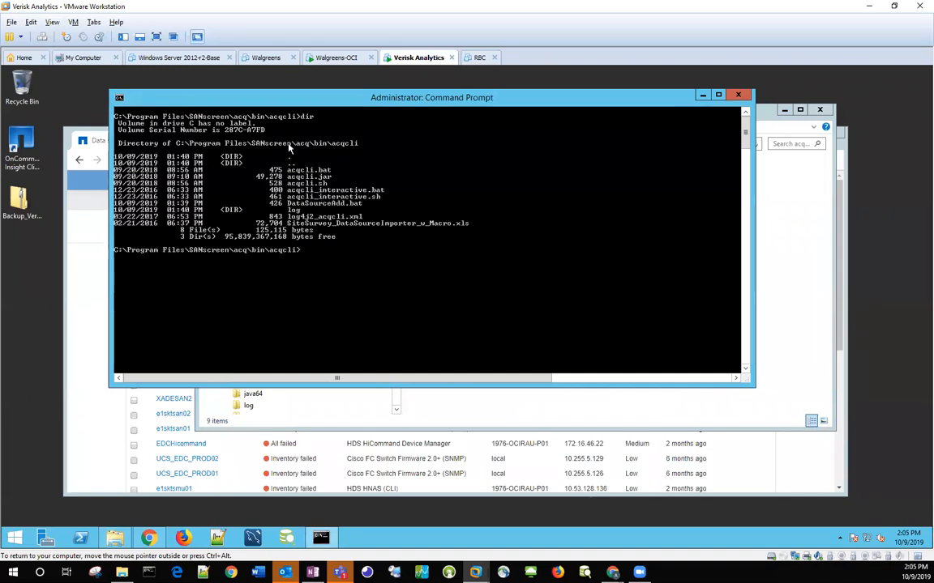
pyautogui.write('acqcli ?')
pyautogui.press('Return')
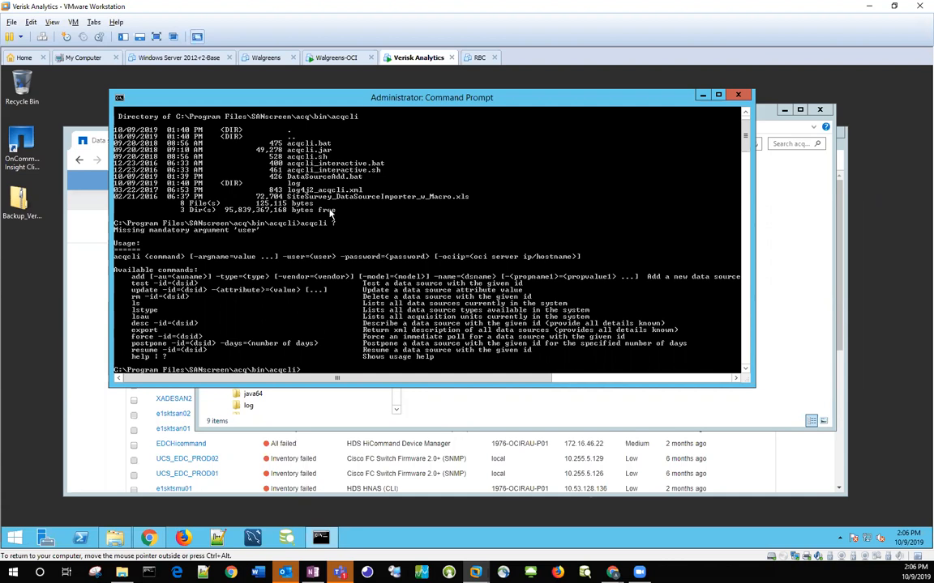
# Step: List all data sources with acqcli.bat ls on localhost, supplying user admin and the account password, and review the output in an enlarged window
pyautogui.write('?')
pyautogui.press('Up')
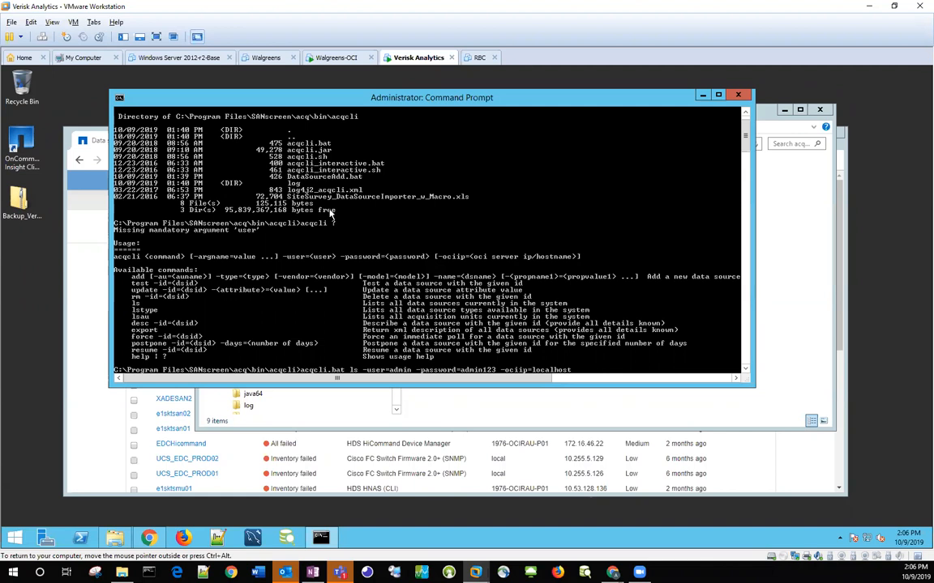
pyautogui.press('Return')
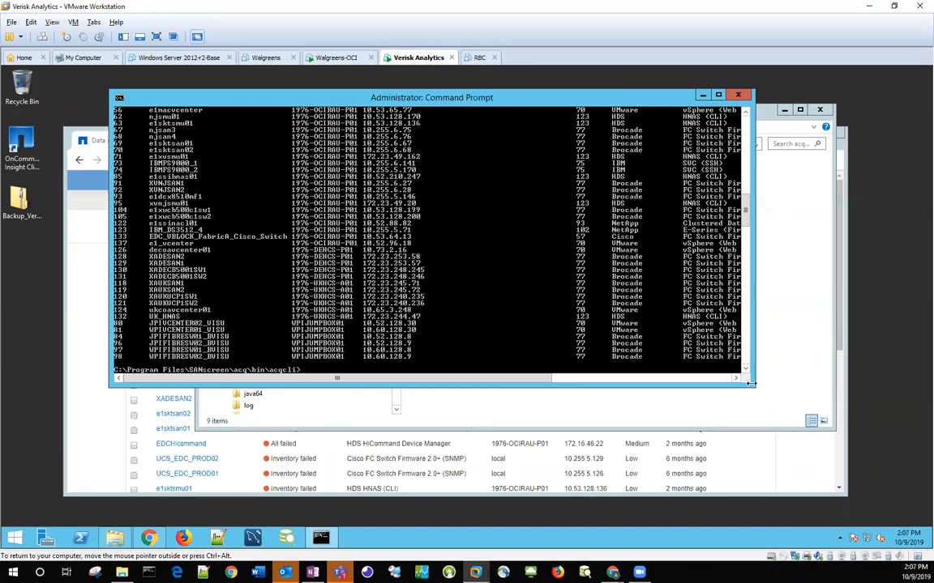
pyautogui.moveTo(755, 387); pyautogui.dragTo(899, 486)
pyautogui.scroll(13, 476, 378)
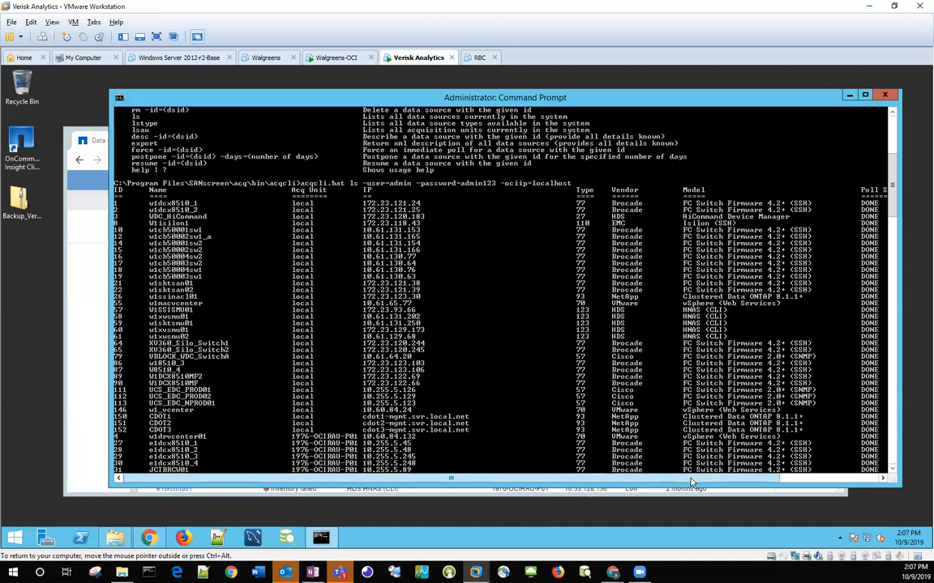
pyautogui.moveTo(669, 481); pyautogui.dragTo(574, 478)
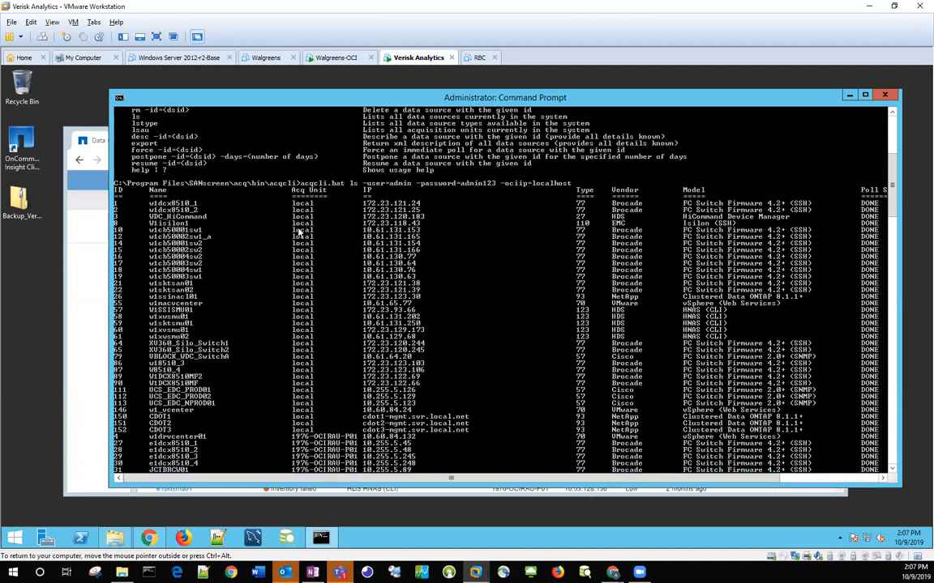
pyautogui.scroll(-20, 299, 233)
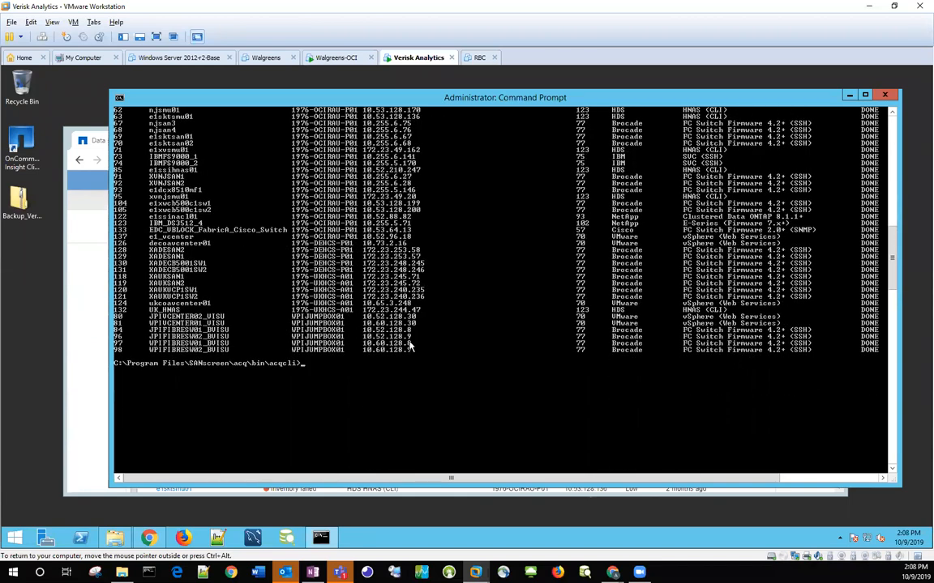
# Step: List the available data source types with acqcli.bat lstype on localhost, using user admin and the account password, and review the vendors and models
pyautogui.press('Up')
pyautogui.press('Left')
pyautogui.press('Left')
pyautogui.press('Left')
pyautogui.press('Left')
pyautogui.press('Left')
pyautogui.press('Left')
pyautogui.press('Left')
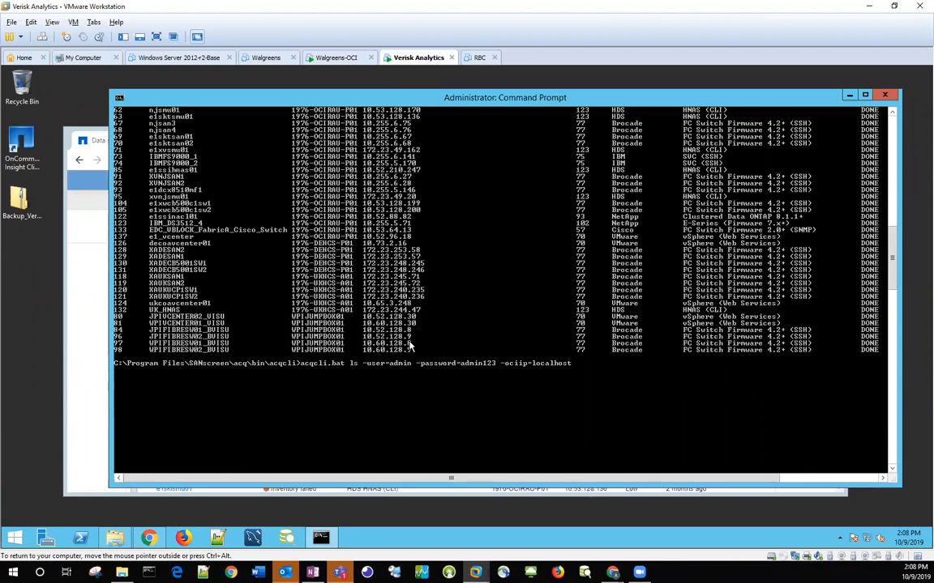
pyautogui.write('type')
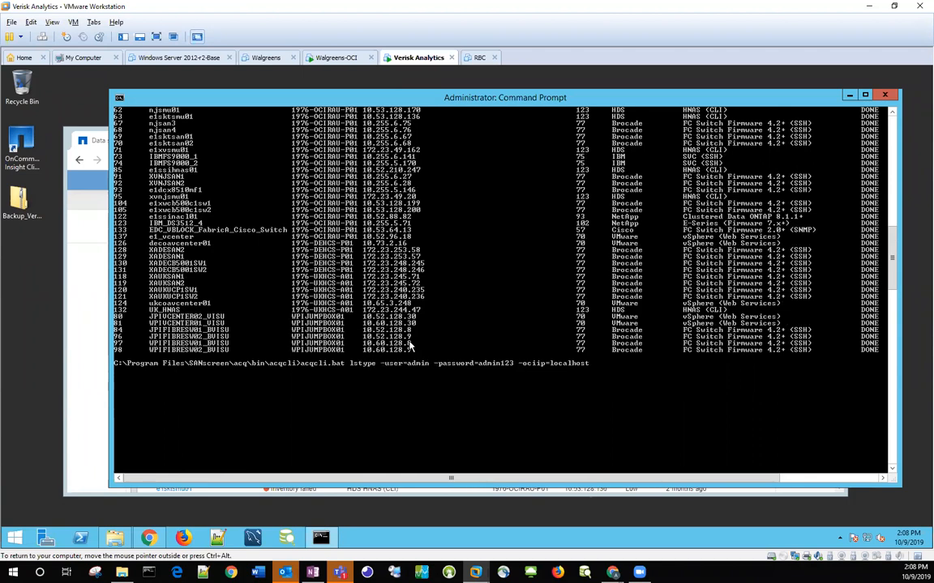
pyautogui.press('Return')
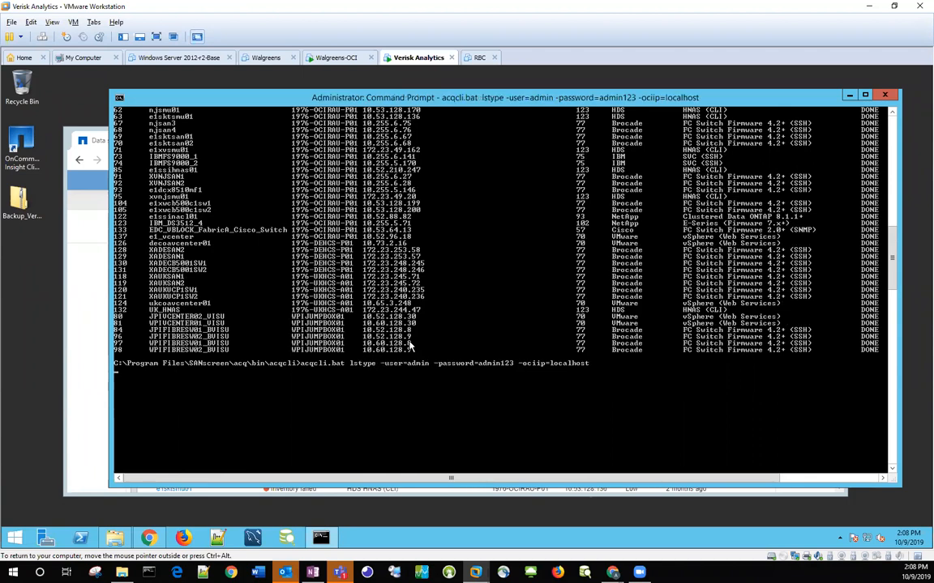
pyautogui.scroll(5, 346, 369)
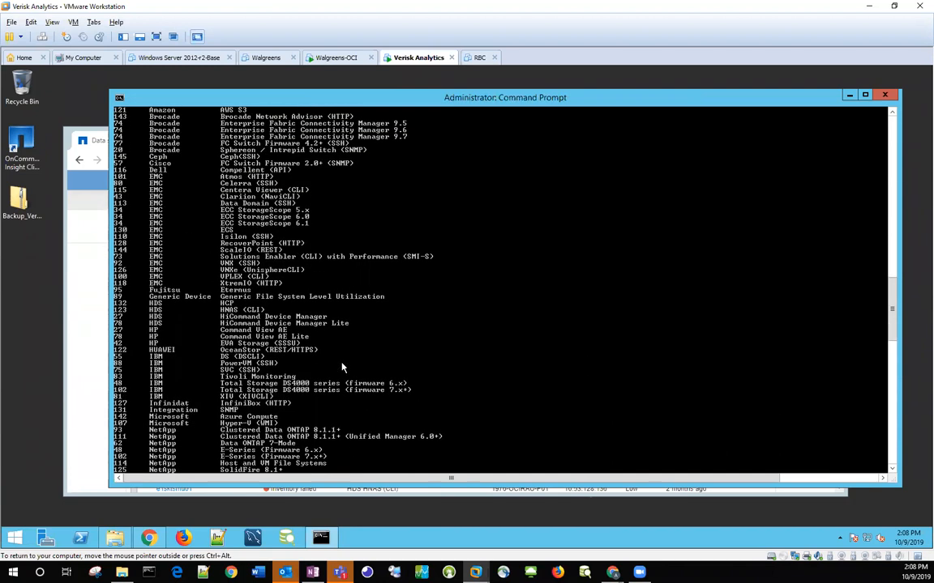
pyautogui.scroll(3, 340, 366)
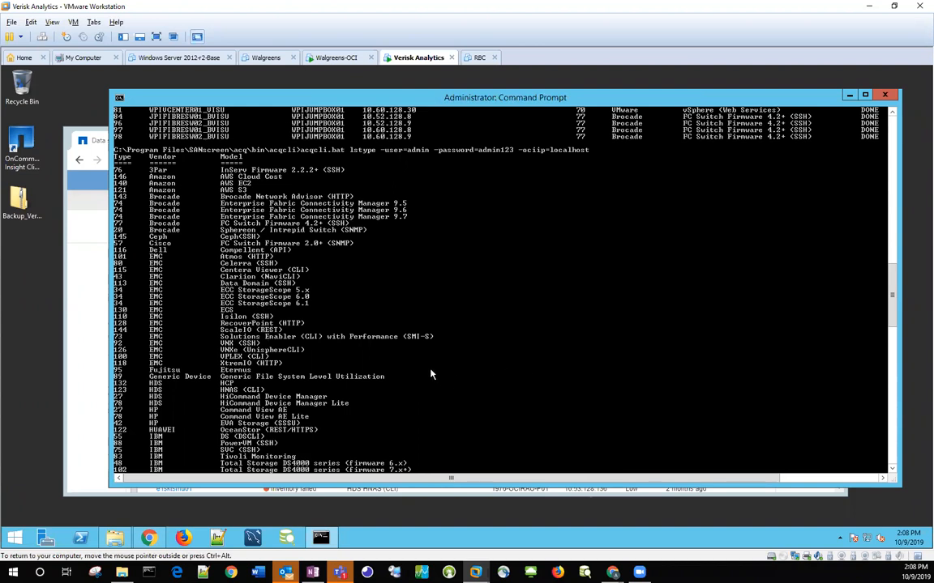
pyautogui.scroll(-11, 428, 369)
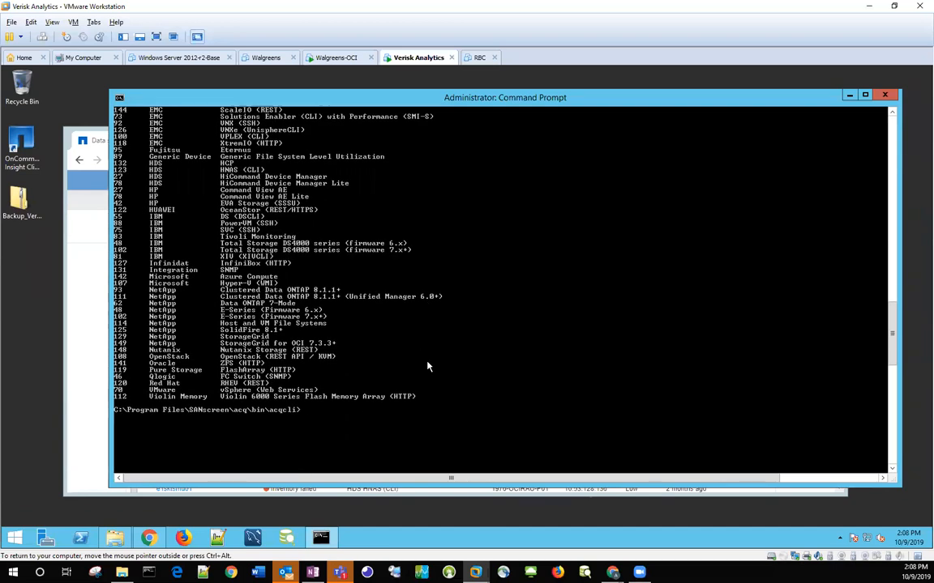
# Step: List the acquisition units with acqcli.bat lsau on localhost, using user admin and the account password
pyautogui.press('Up')
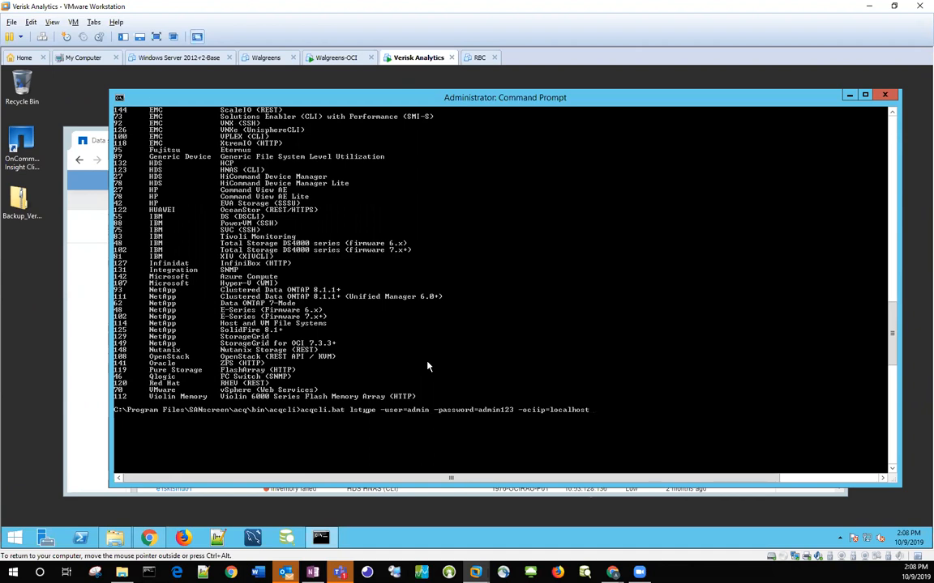
pyautogui.write('au')
pyautogui.press('Delete')
pyautogui.press('Delete')
pyautogui.press('Delete')
pyautogui.press('Delete')
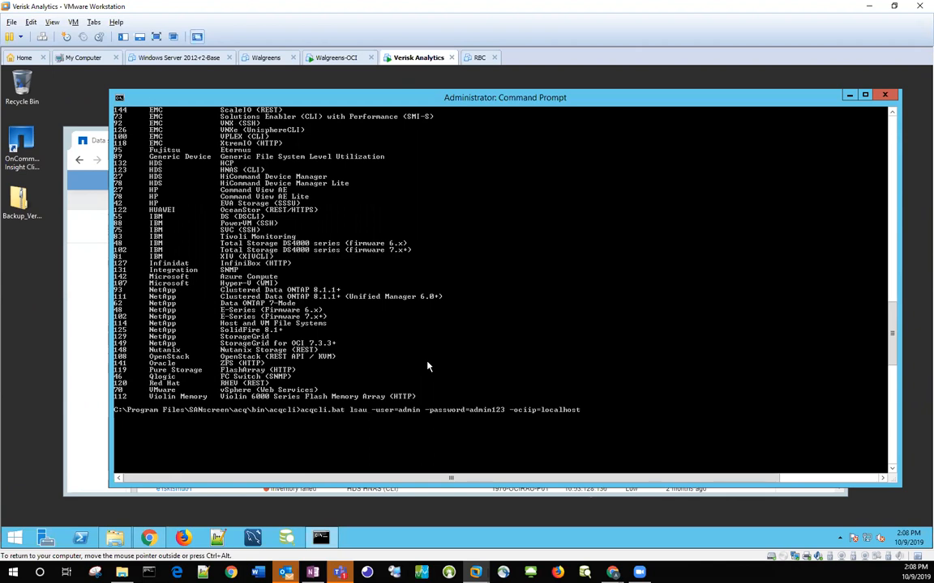
pyautogui.press('Return')
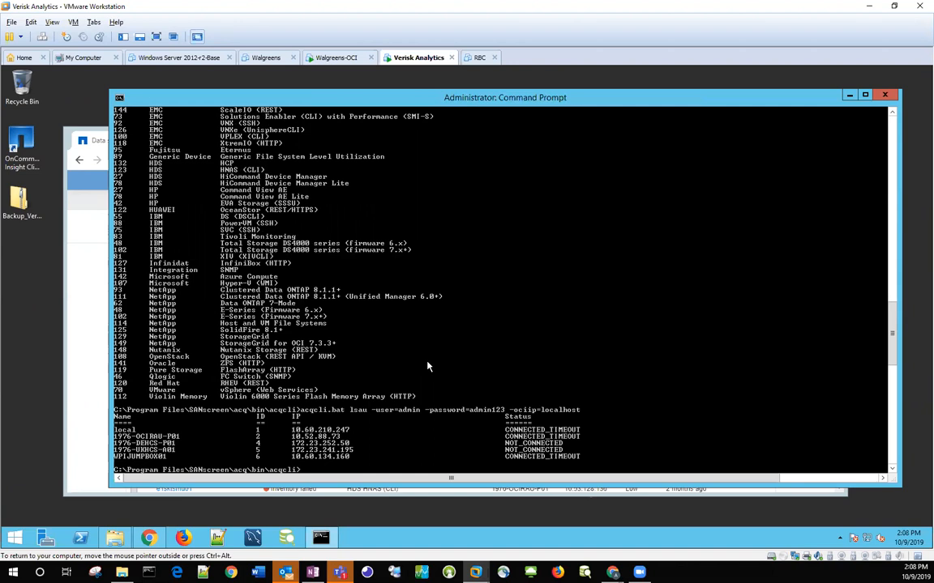
# Step: Switch to OnCommand Insight in the browser and open the Acquisition Units page for comparison
pyautogui.click(89, 411)
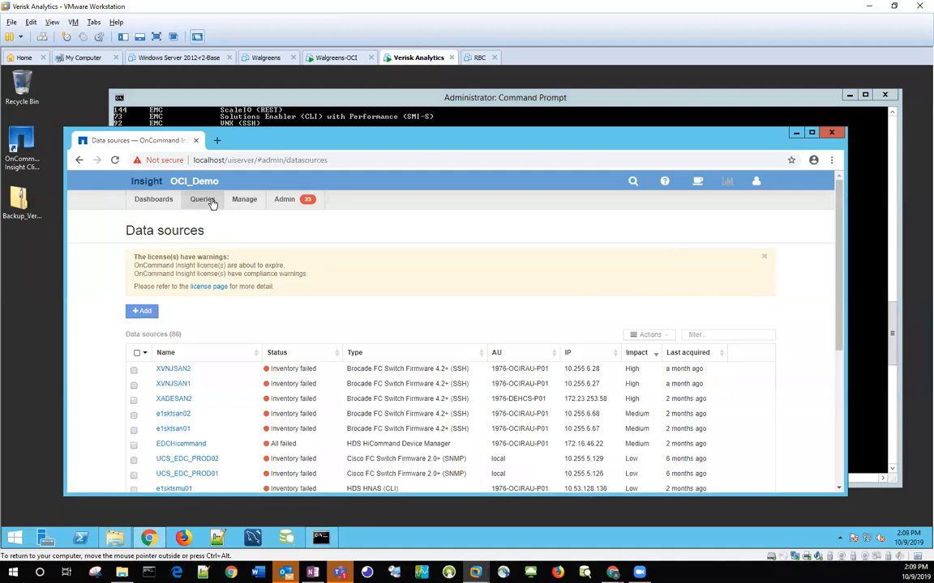
pyautogui.click(286, 199)
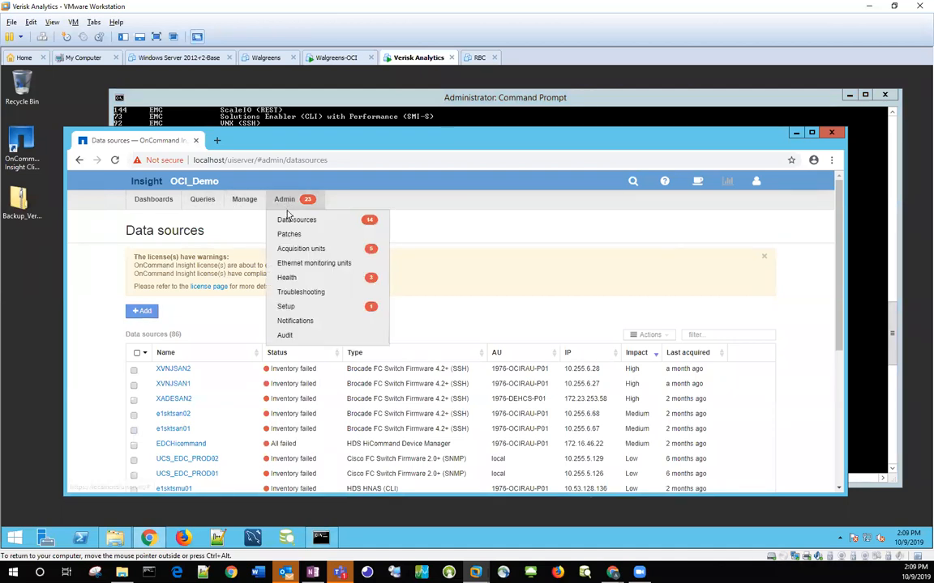
pyautogui.click(291, 249)
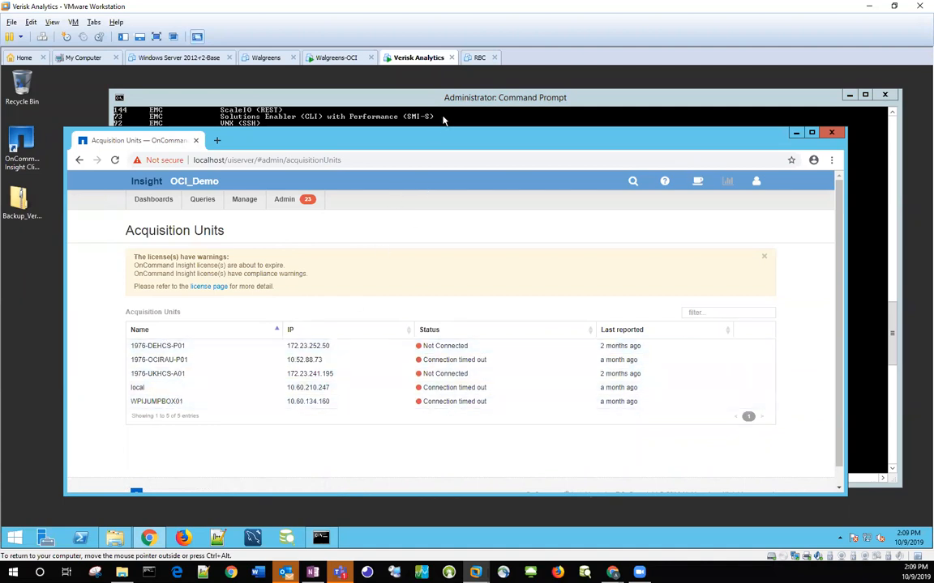
# Step: Return to the Command Prompt, rerun acqcli.bat ls on localhost with user admin and the account password, and review the data source list
pyautogui.hotkey('alt', 'Tab')
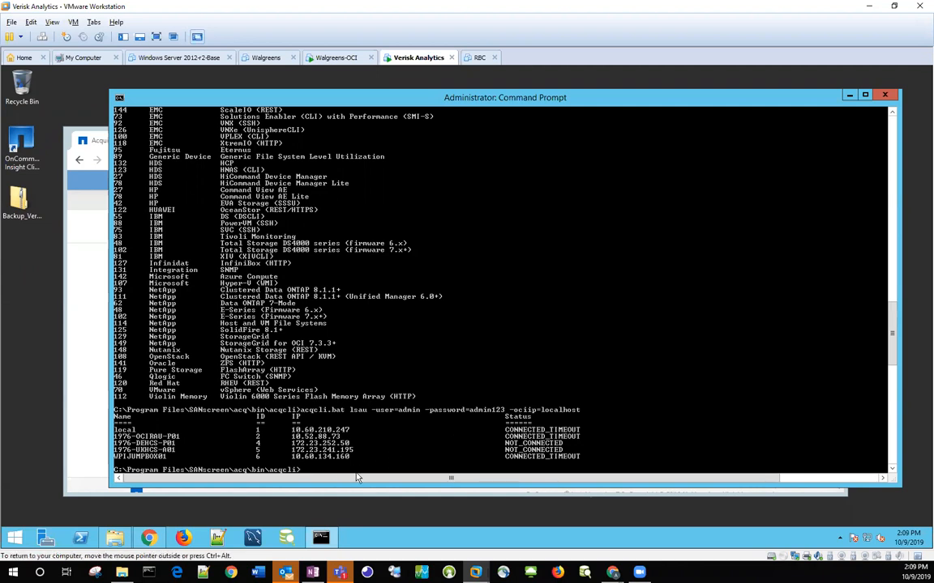
pyautogui.press('Up')
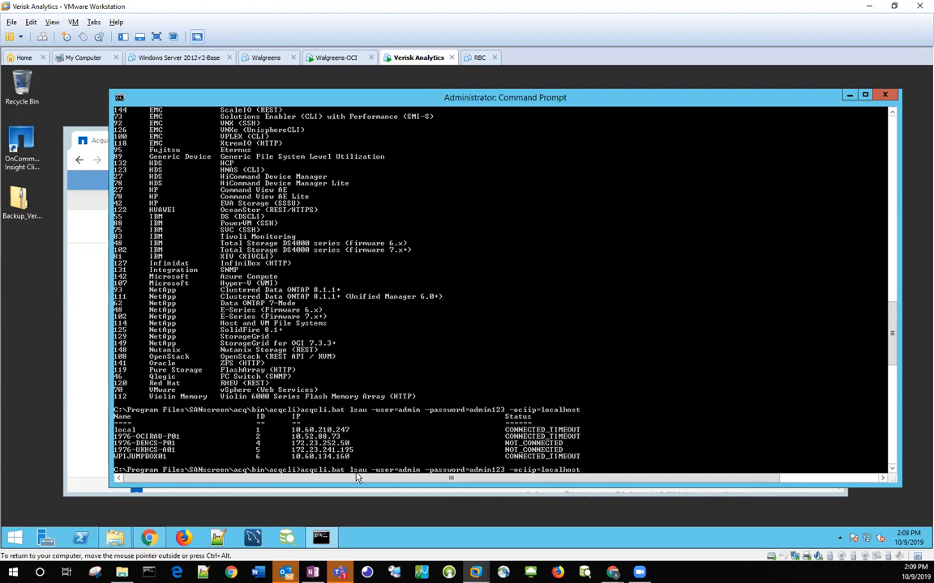
pyautogui.press('Left')
pyautogui.press('Left')
pyautogui.press('Left')
pyautogui.press('Left')
pyautogui.press('Left')
pyautogui.press('Left')
pyautogui.press('Left')
pyautogui.press('Left')
pyautogui.press('Left')
pyautogui.press('Left')
pyautogui.press('Left')
pyautogui.press('Left')
pyautogui.press('Up')
pyautogui.press('Up')
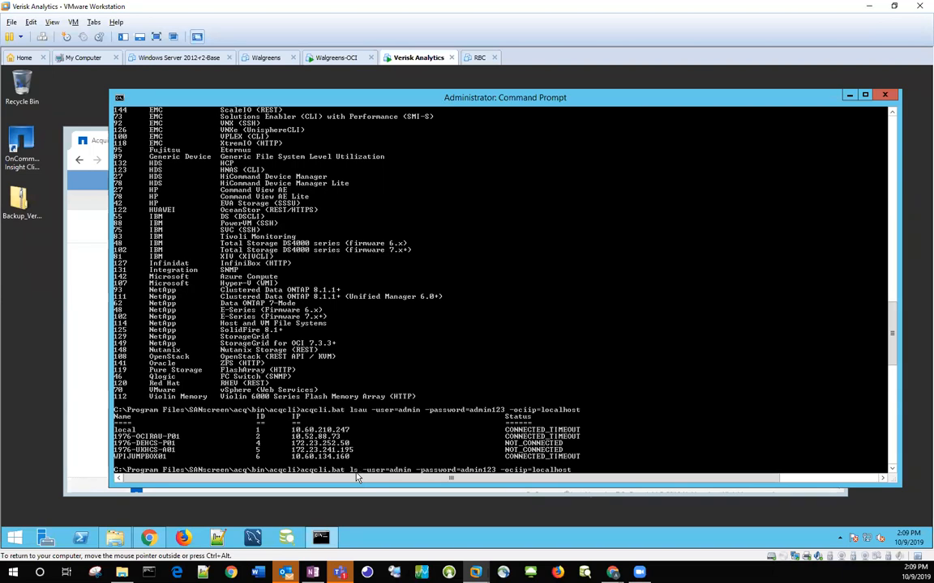
pyautogui.press('Return')
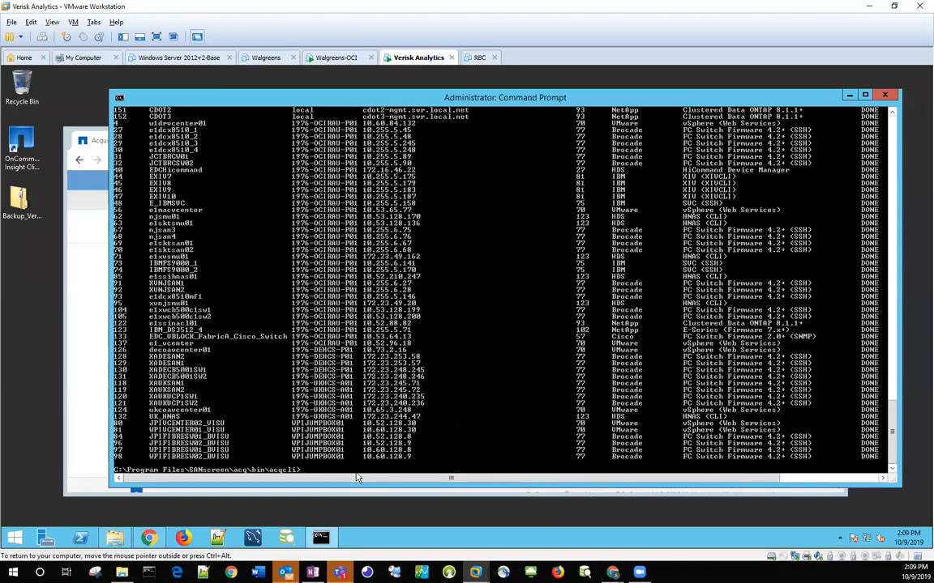
pyautogui.scroll(3, 331, 433)
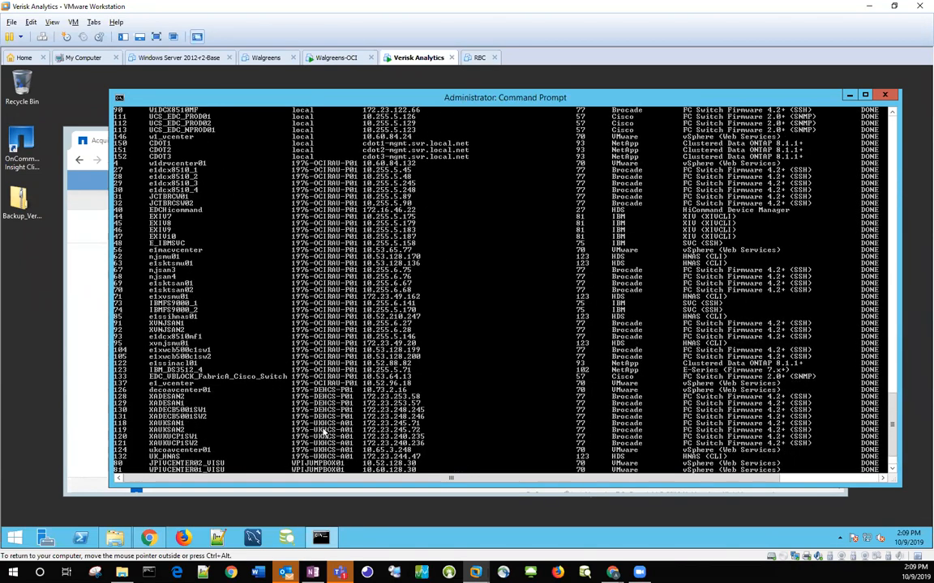
pyautogui.scroll(4, 323, 434)
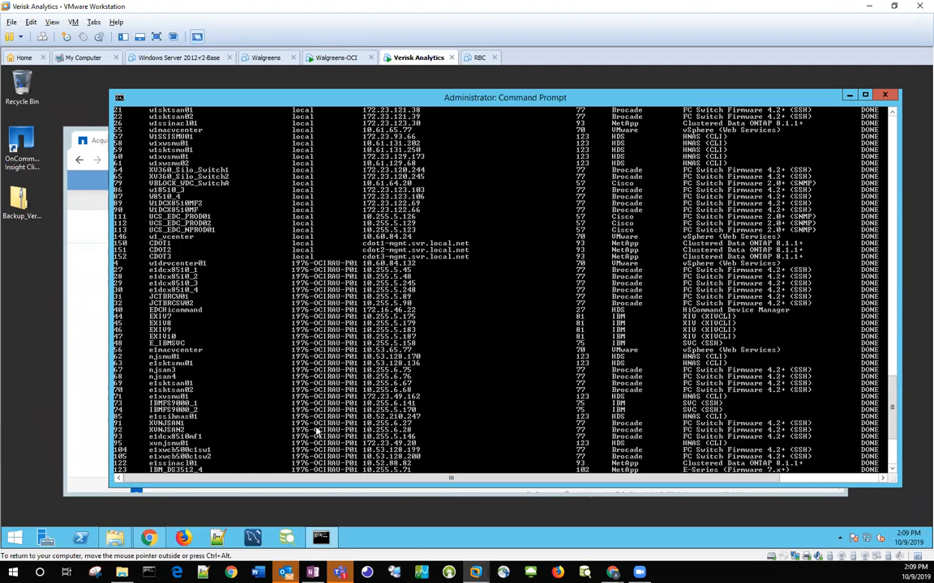
pyautogui.scroll(1, 317, 432)
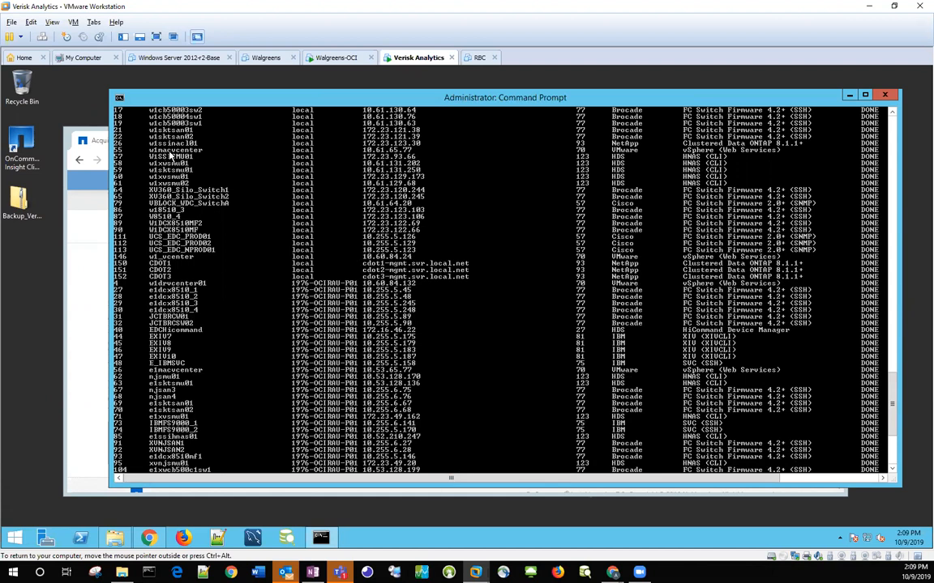
pyautogui.scroll(-4, 258, 328)
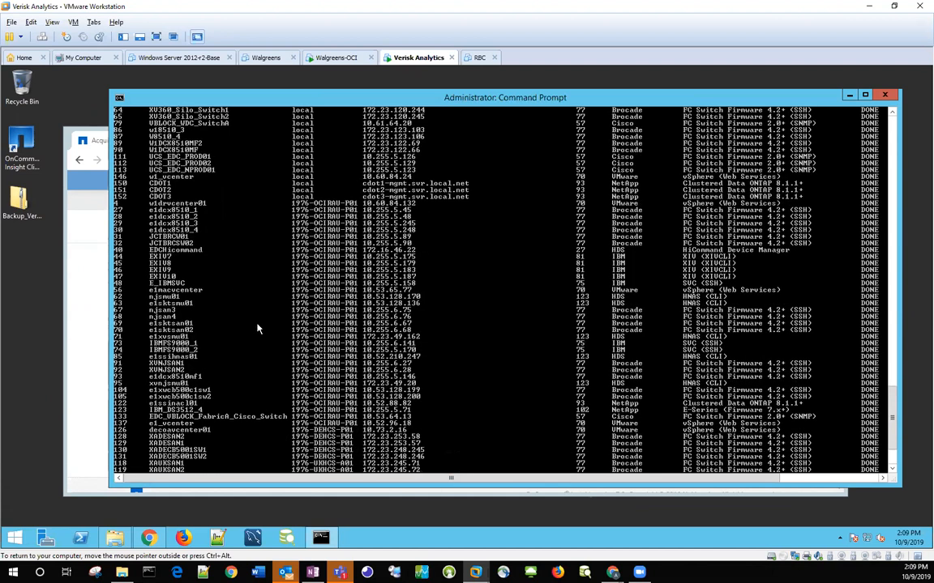
pyautogui.scroll(-4, 258, 327)
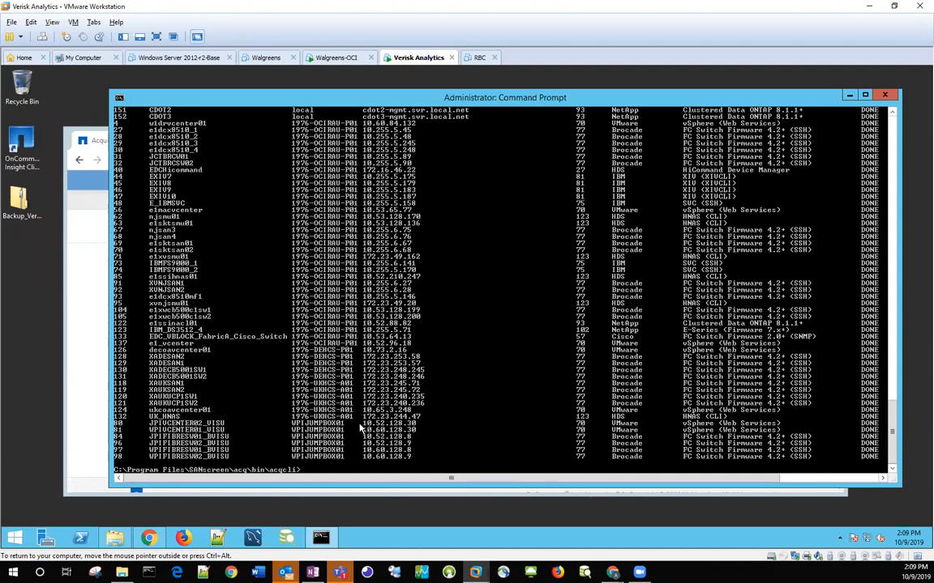
# Step: Adapt the recalled acqcli.bat ls command into desc -id=75 and try to describe that data source on localhost
pyautogui.press('Up')
pyautogui.press('Up')
pyautogui.press('Up')
pyautogui.press('Up')
pyautogui.press('Down')
pyautogui.press('Down')
pyautogui.press('Down')
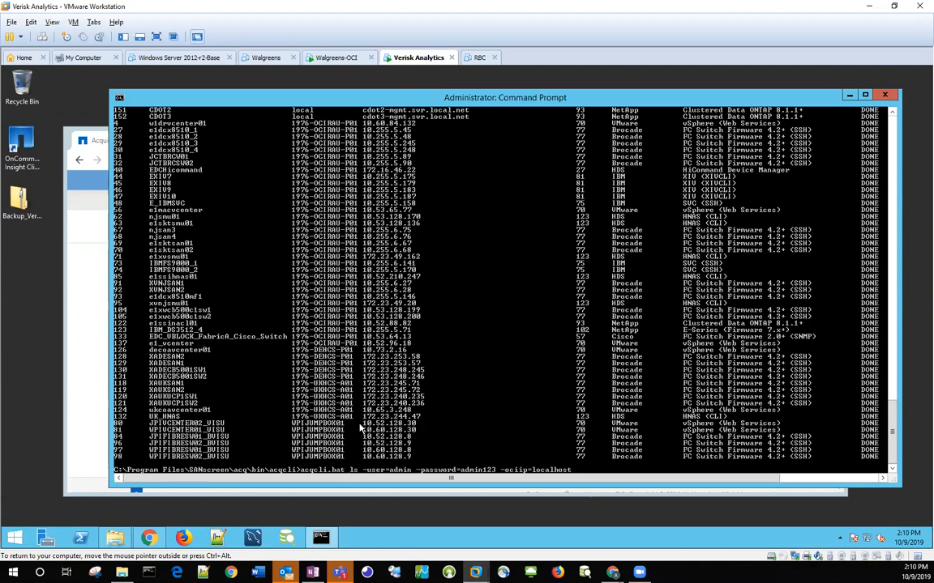
pyautogui.write('desc')
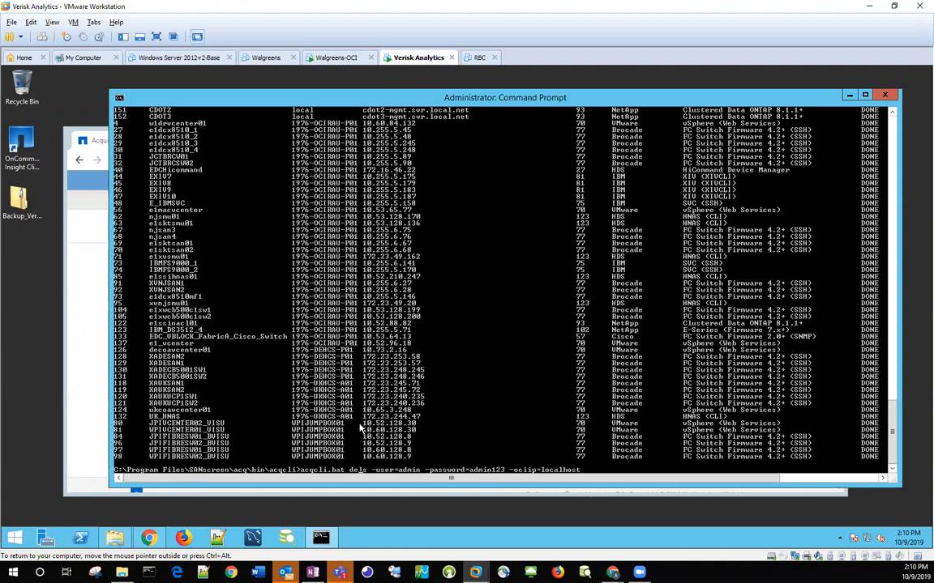
pyautogui.press('Delete')
pyautogui.press('Delete')
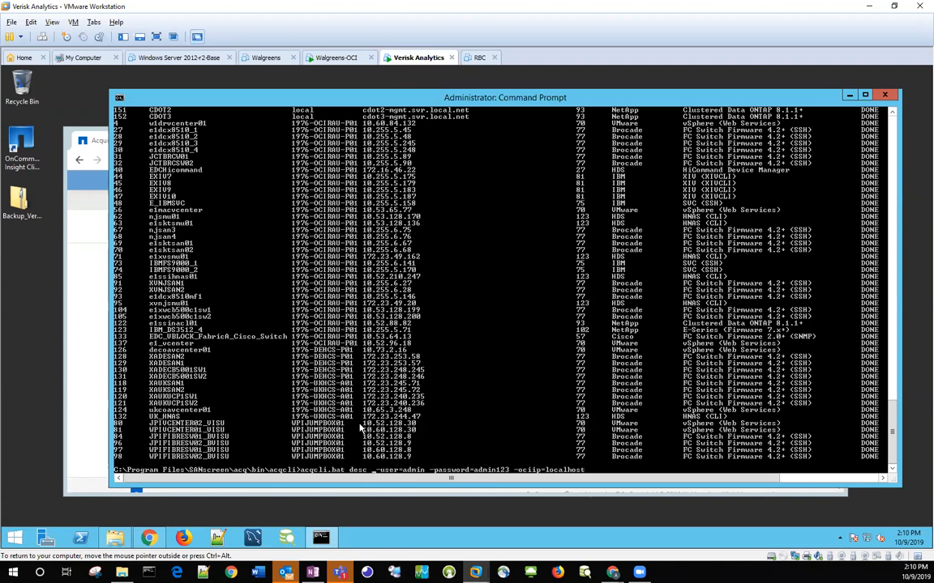
pyautogui.write('-id')
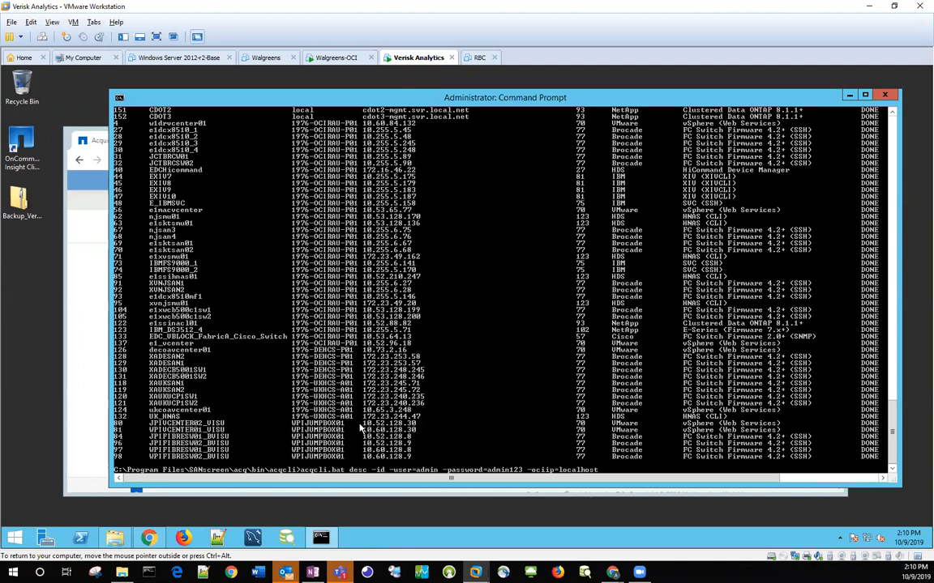
pyautogui.write('=')
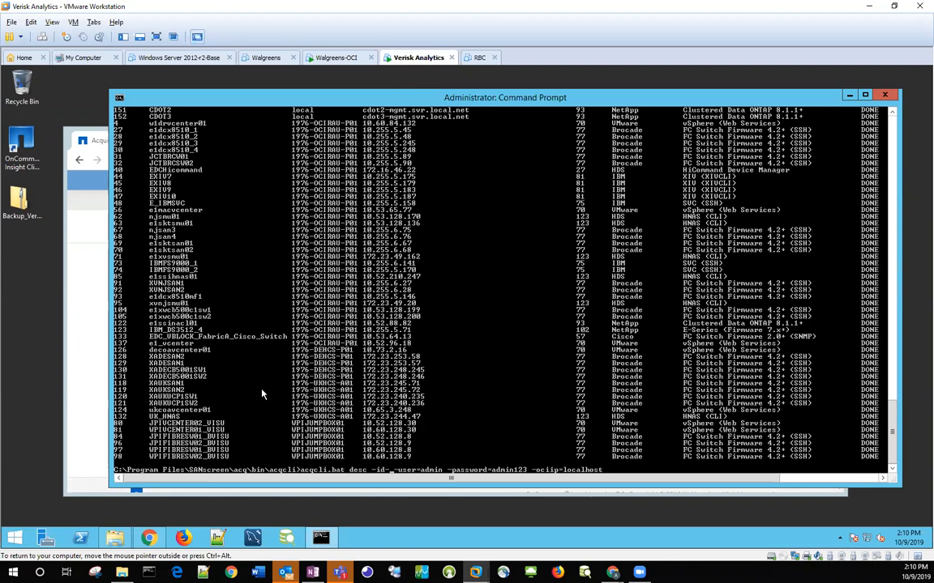
pyautogui.write('75')
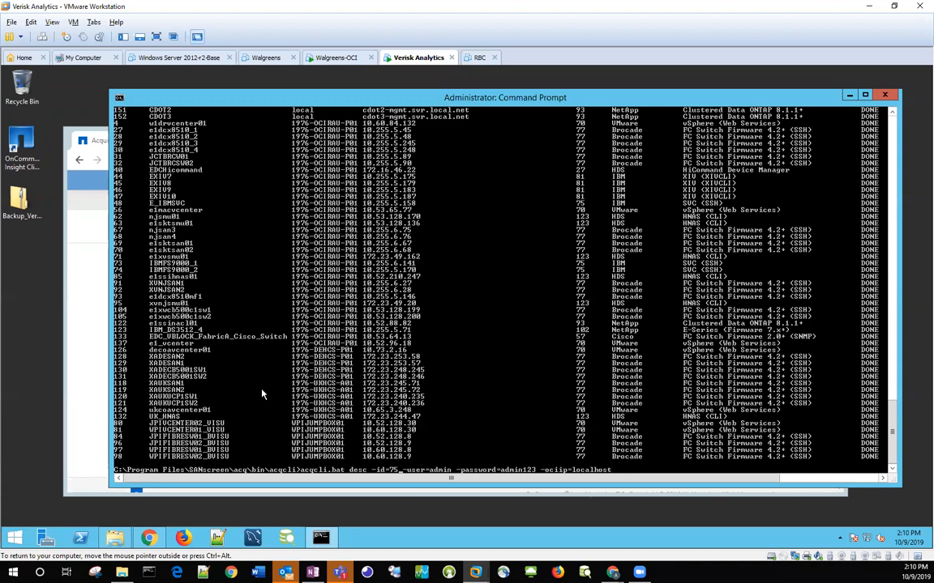
pyautogui.press('Return')
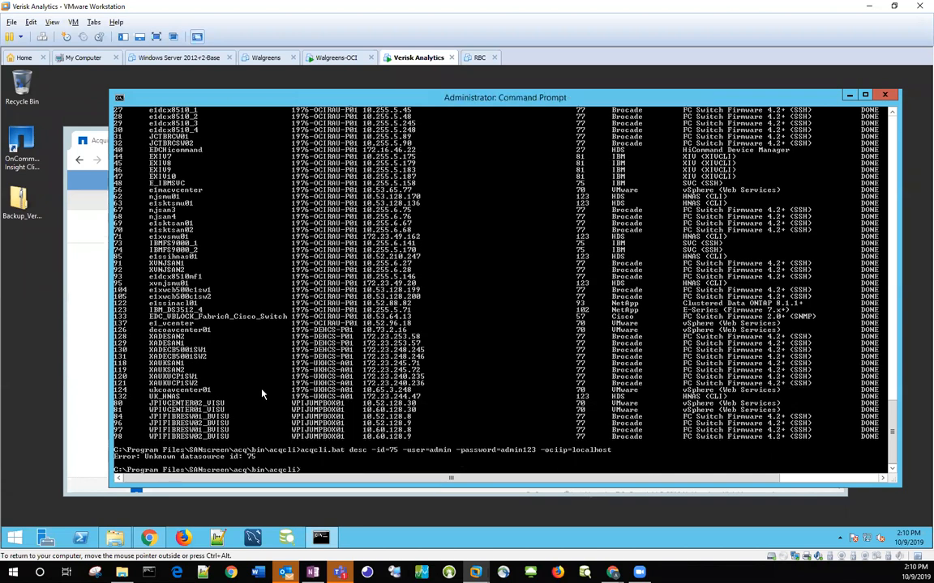
# Step: Find a valid data source ID in the earlier list and rerun the acqcli.bat desc command on localhost with -id=146
pyautogui.scroll(7, 266, 282)
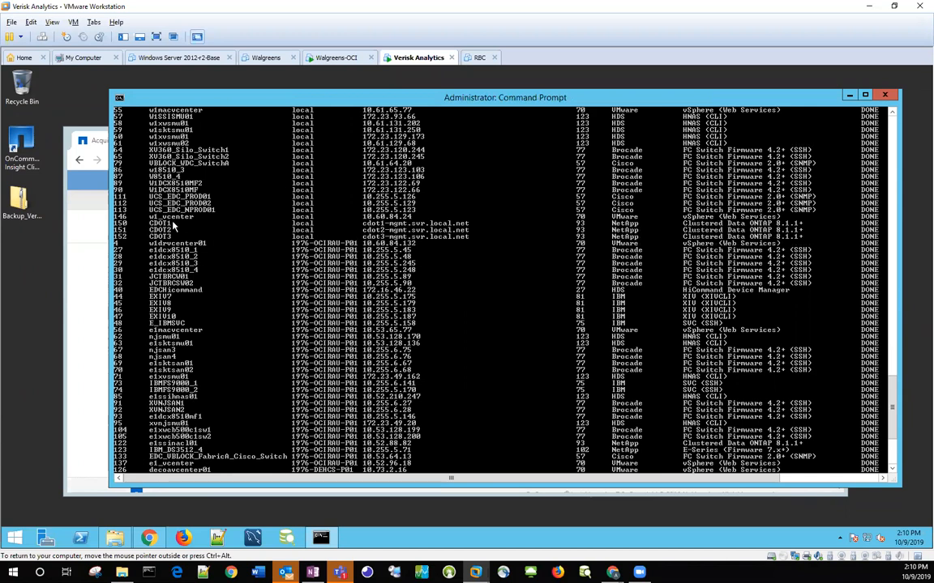
pyautogui.scroll(-5, 325, 277)
pyautogui.scroll(-2, 324, 276)
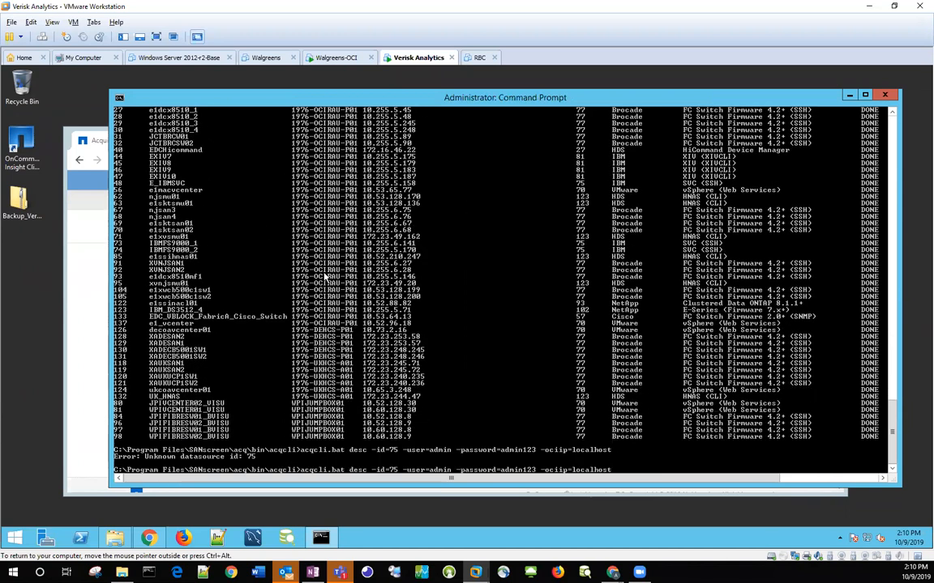
pyautogui.press('Left')
pyautogui.press('Left')
pyautogui.press('Left')
pyautogui.press('Left')
pyautogui.press('Left')
pyautogui.press('Left')
pyautogui.press('Left')
pyautogui.press('Left')
pyautogui.press('Left')
pyautogui.press('Left')
pyautogui.press('Left')
pyautogui.press('Left')
pyautogui.press('Left')
pyautogui.press('Left')
pyautogui.press('Left')
pyautogui.press('Left')
pyautogui.press('Left')
pyautogui.press('Left')
pyautogui.write('146')
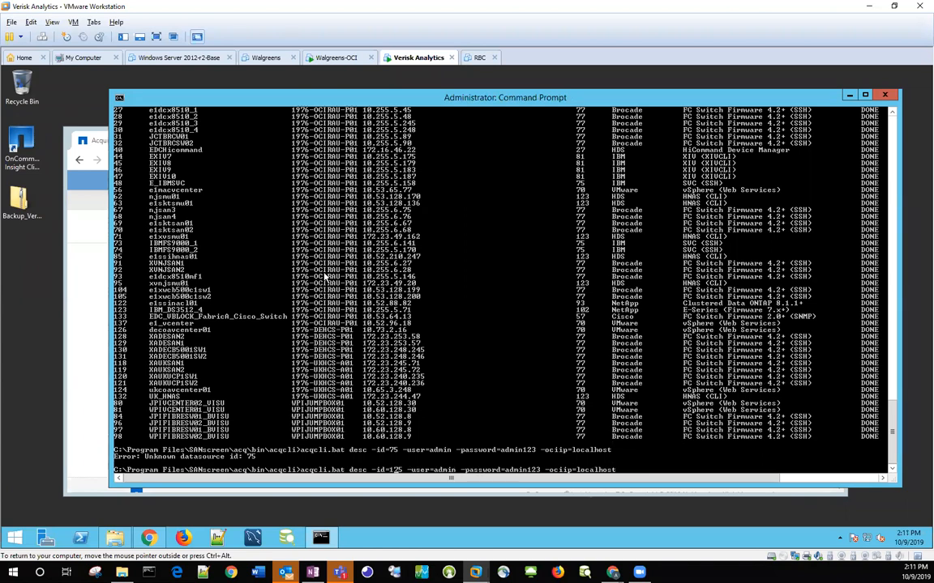
pyautogui.press('Delete')
pyautogui.press('Delete')
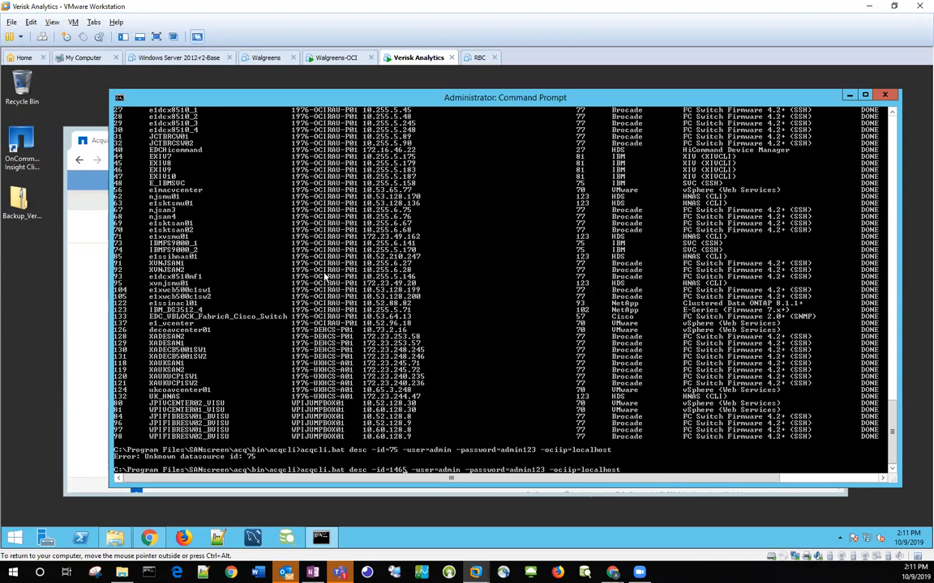
pyautogui.press('Return')
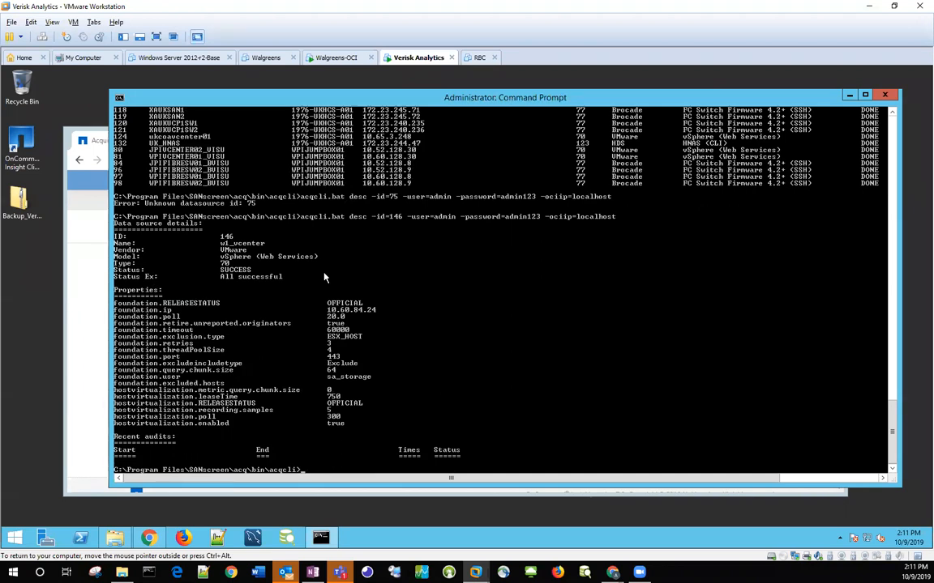
# Step: Switch to OnCommand Insight in the browser and open the Data sources admin page
pyautogui.click(89, 439)
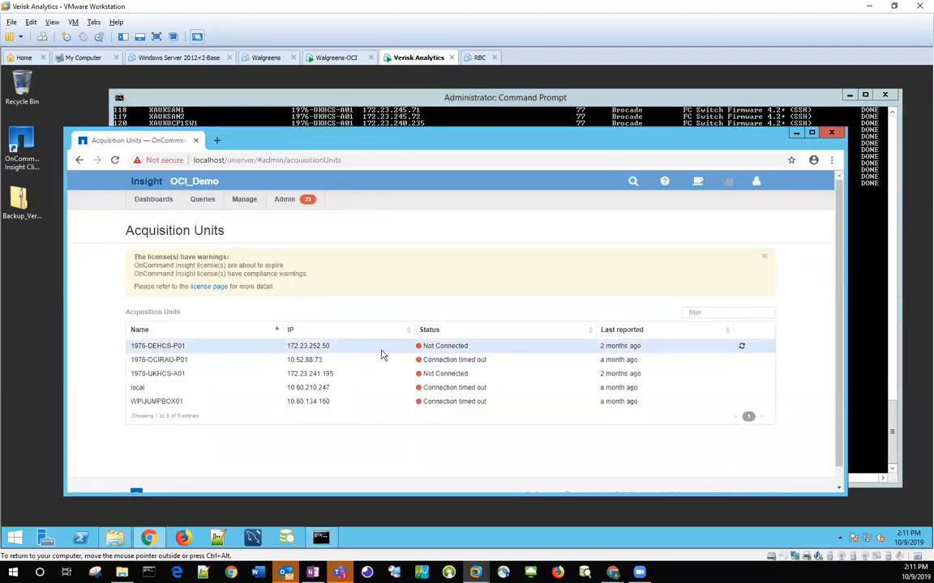
pyautogui.click(284, 199)
pyautogui.click(290, 220)
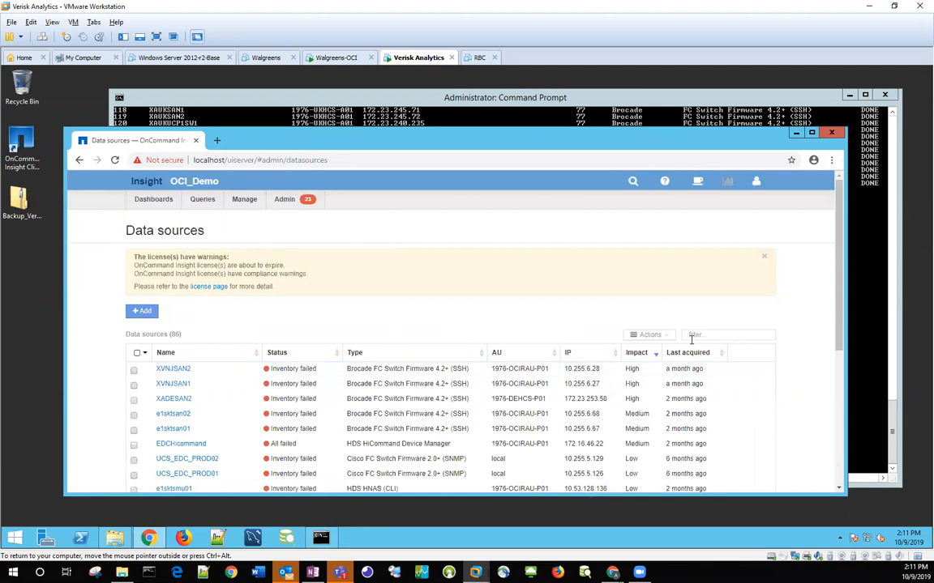
pyautogui.click(690, 334)
# Step: Check the data source name in the Command Prompt output, filter the browser's data source list by w1_, and open w1_vcenter
pyautogui.click(517, 117)
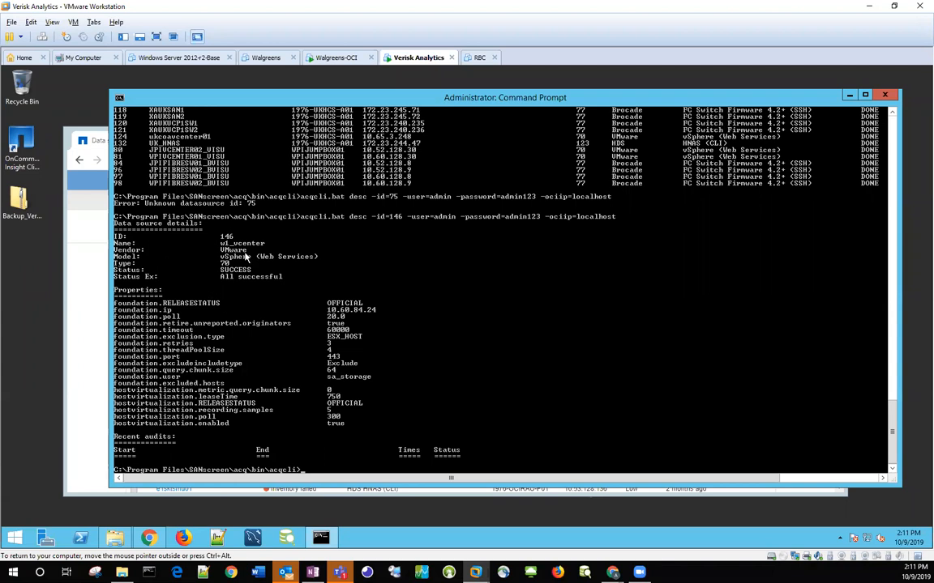
pyautogui.click(89, 432)
pyautogui.click(730, 334)
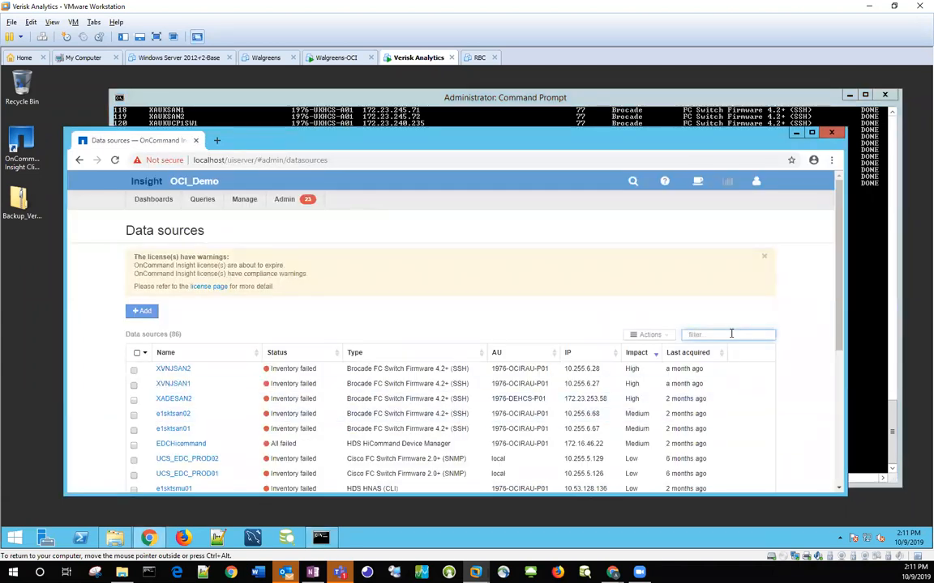
pyautogui.write('w1')
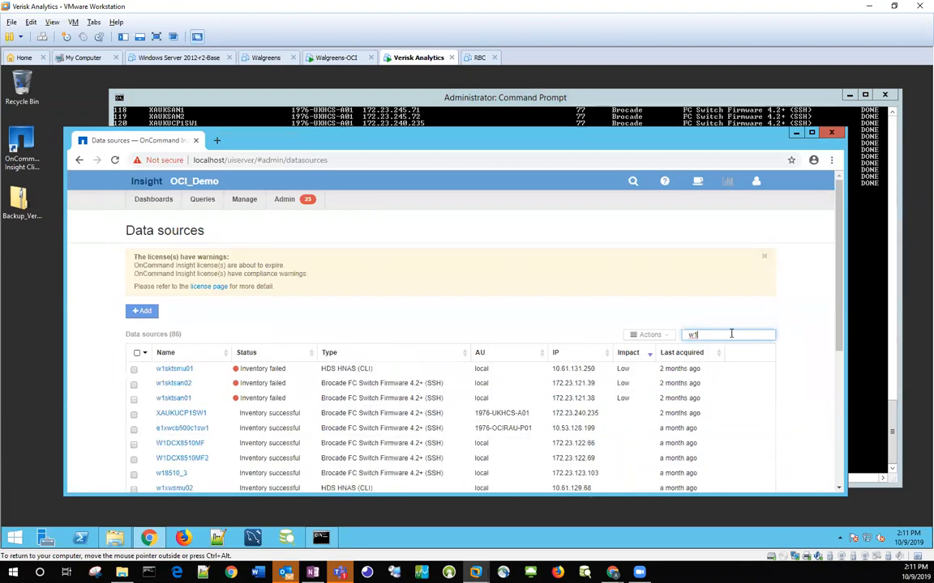
pyautogui.write('_')
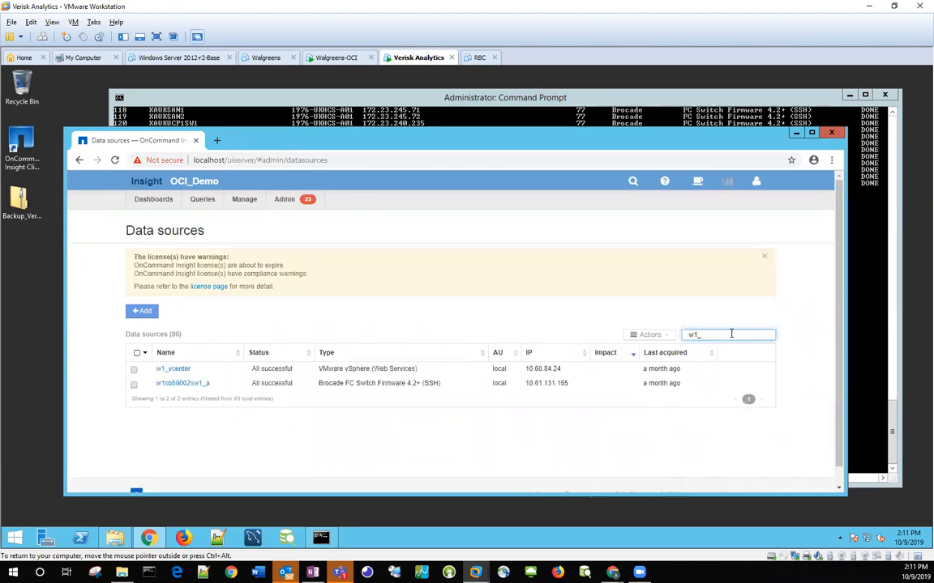
pyautogui.click(171, 371)
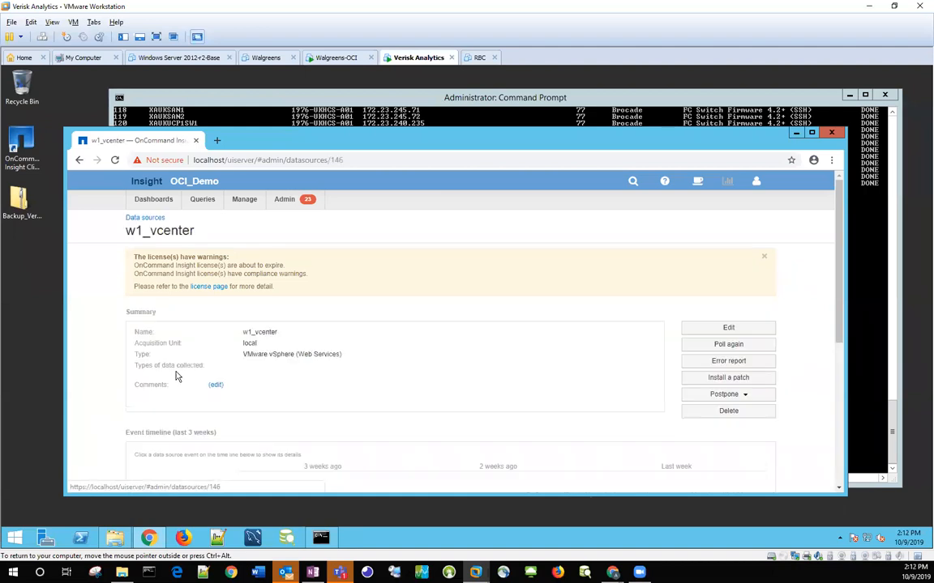
# Step: Compare the desc output with the Configuration and Advanced configuration settings in w1_vcenter's Edit data source dialog
pyautogui.click(303, 120)
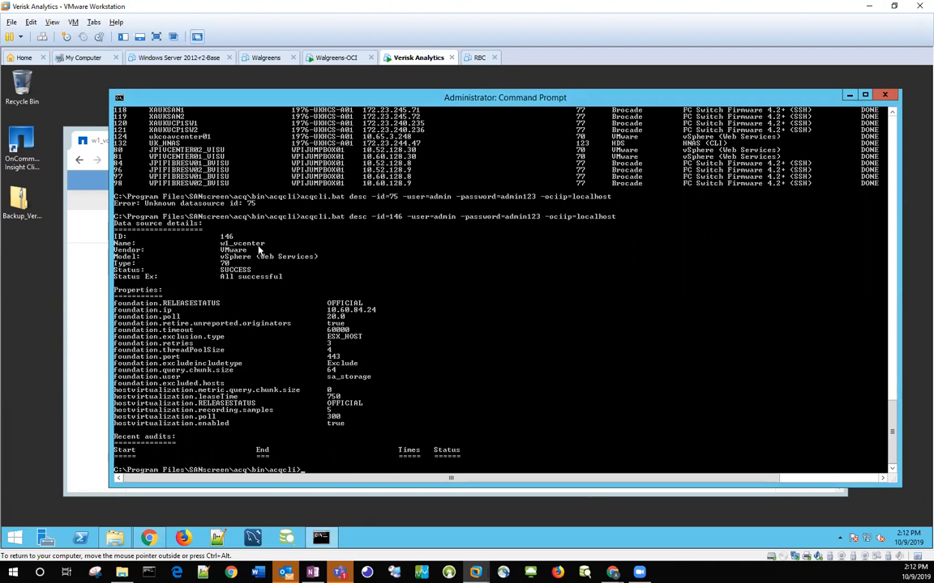
pyautogui.click(89, 319)
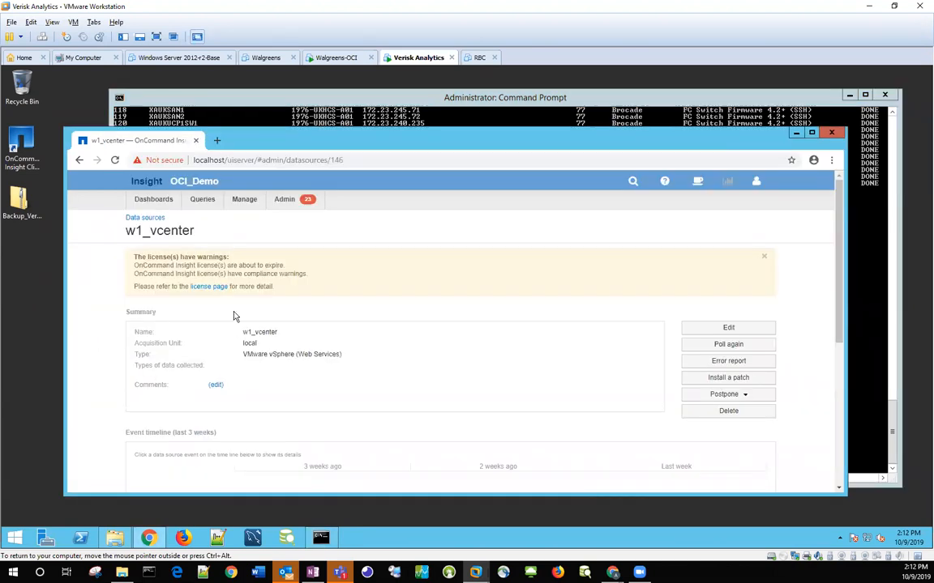
pyautogui.click(728, 329)
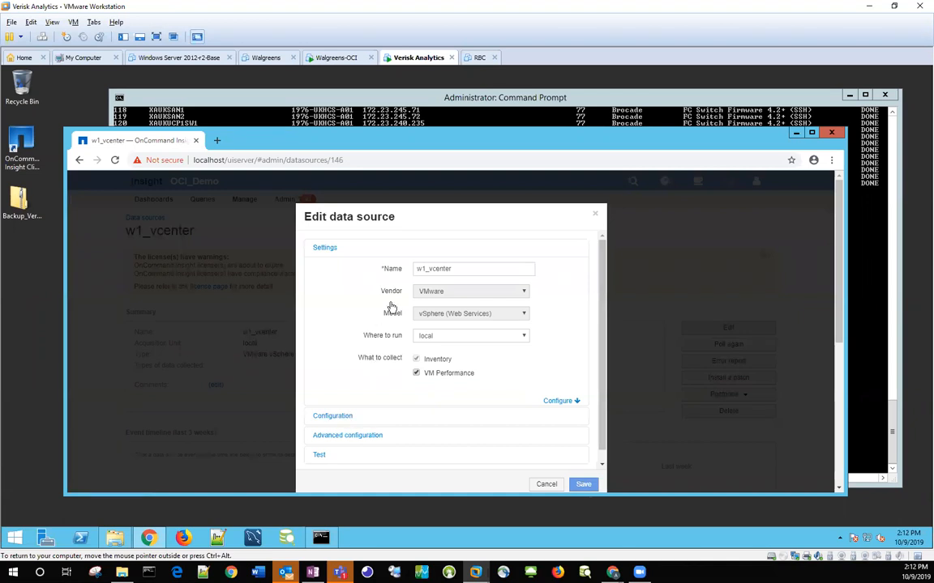
pyautogui.click(324, 416)
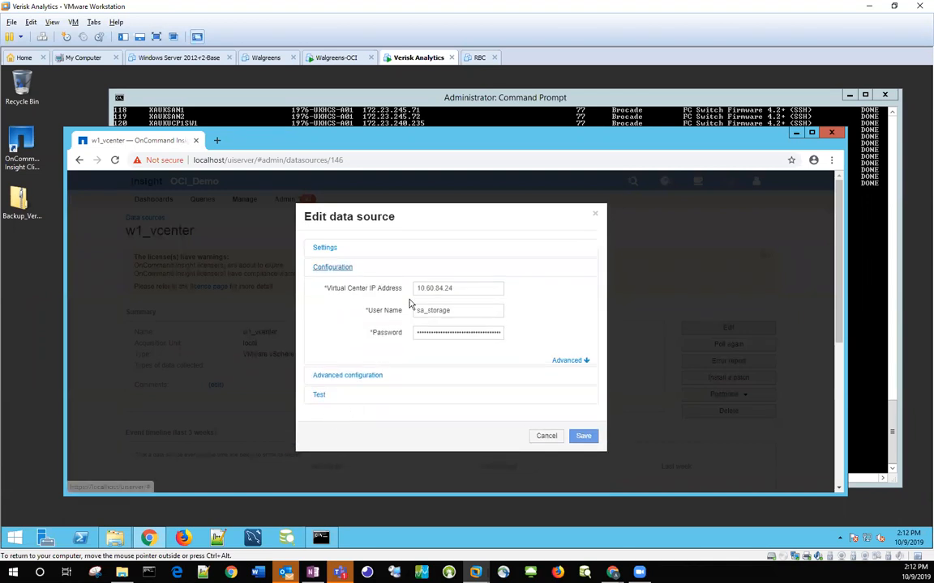
pyautogui.click(362, 380)
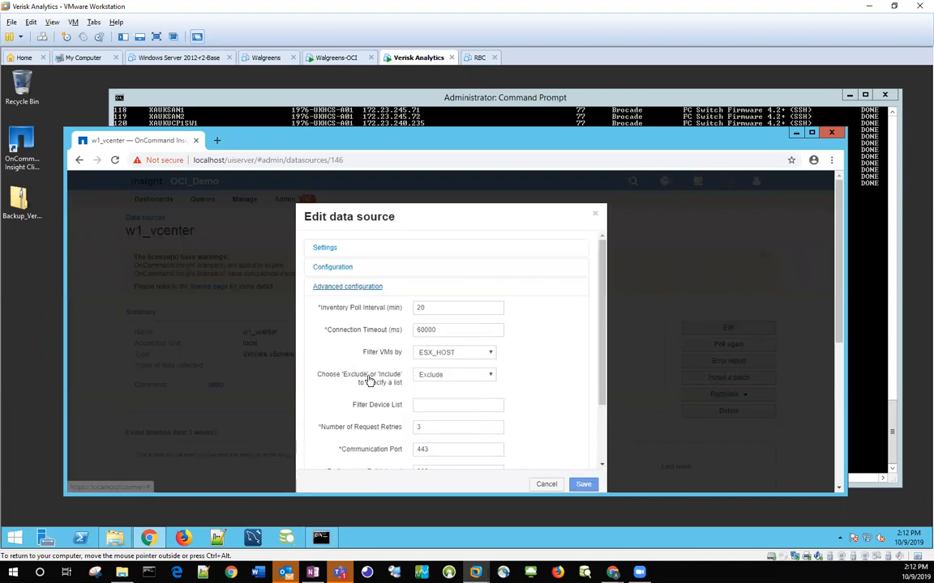
pyautogui.scroll(-1, 373, 380)
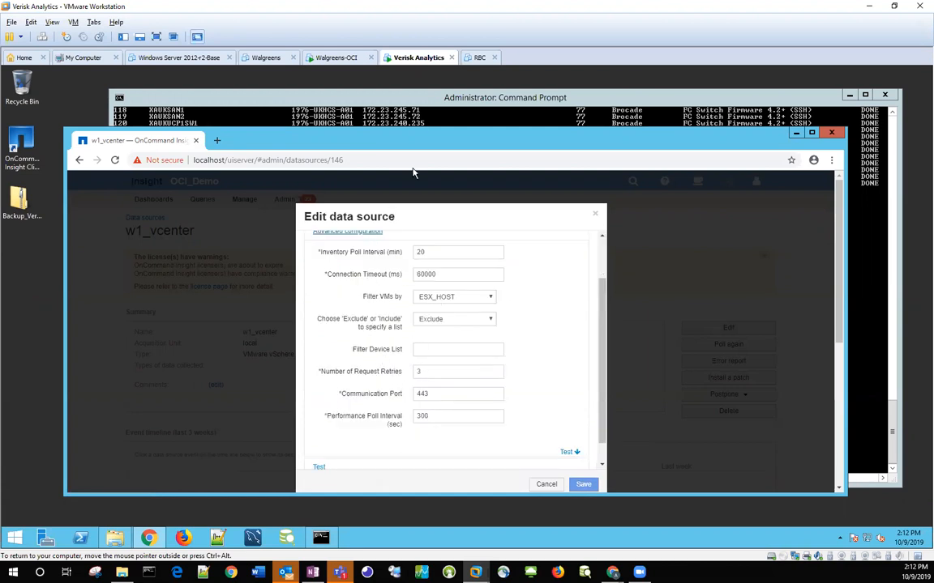
# Step: Return to the Command Prompt, recall the desc -id=146 command, and append -foundation.timeout=50000 to it
pyautogui.click(380, 114)
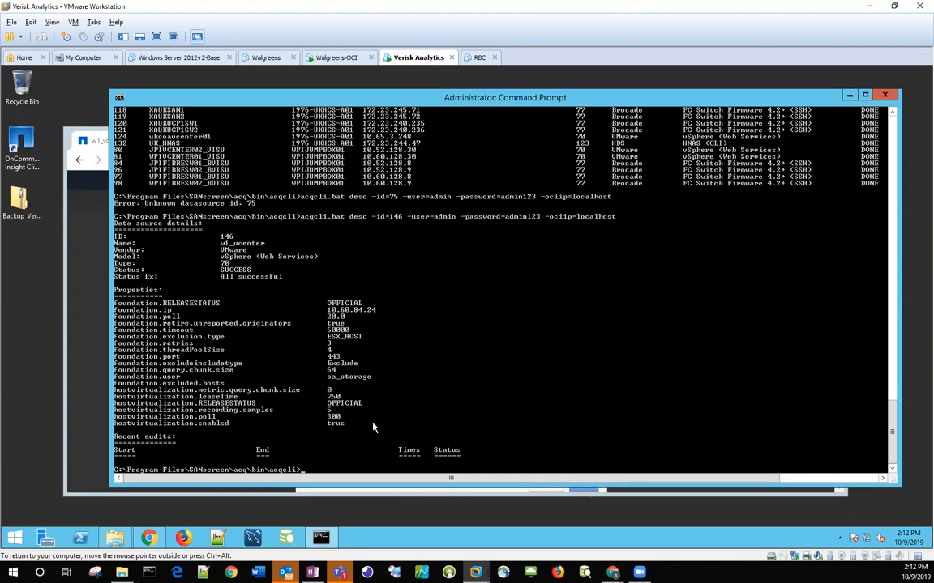
pyautogui.press('Up')
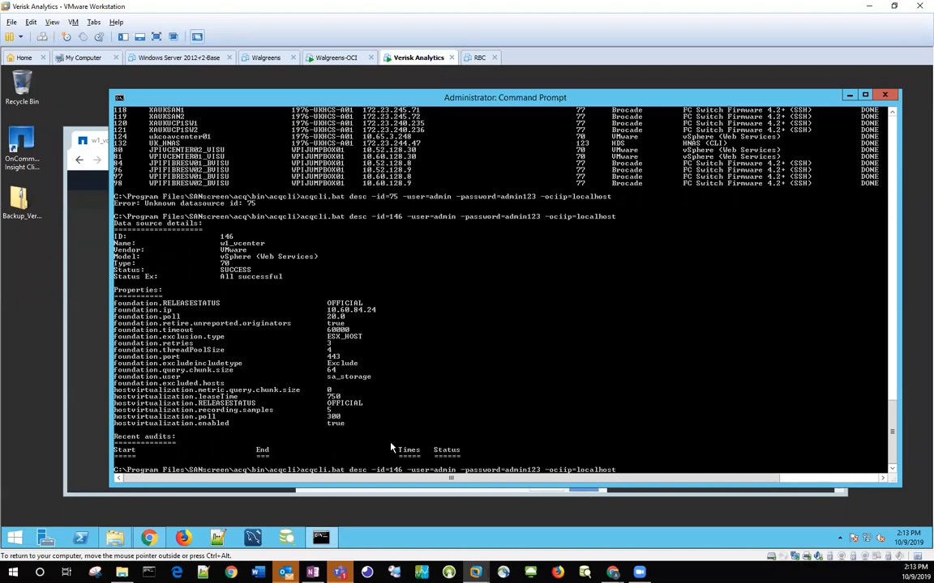
pyautogui.write('foundation.timeout=50000')
# Step: Recheck w1_vcenter's connection timeout in the browser, cancel the Edit data source dialog, and return to the Data sources list
pyautogui.click(71, 367)
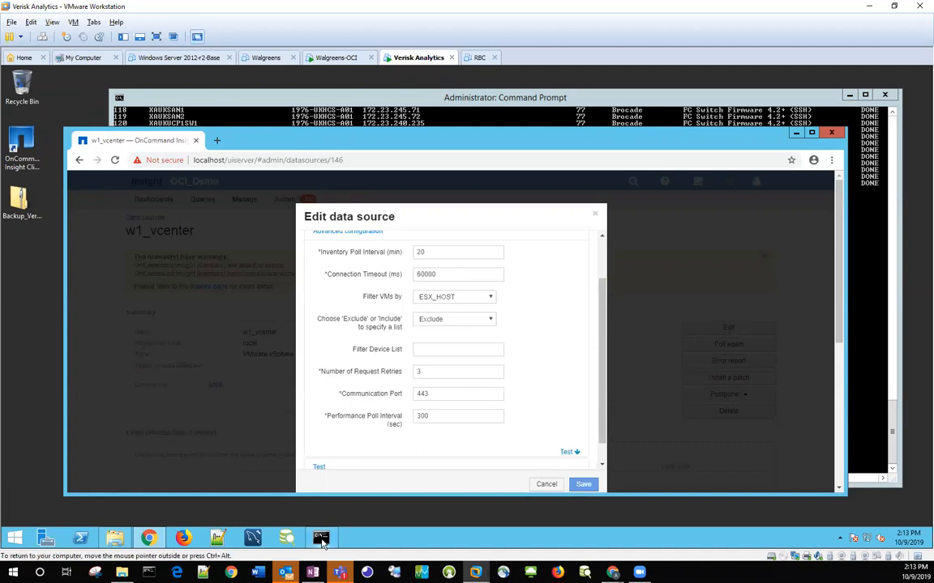
pyautogui.click(498, 128)
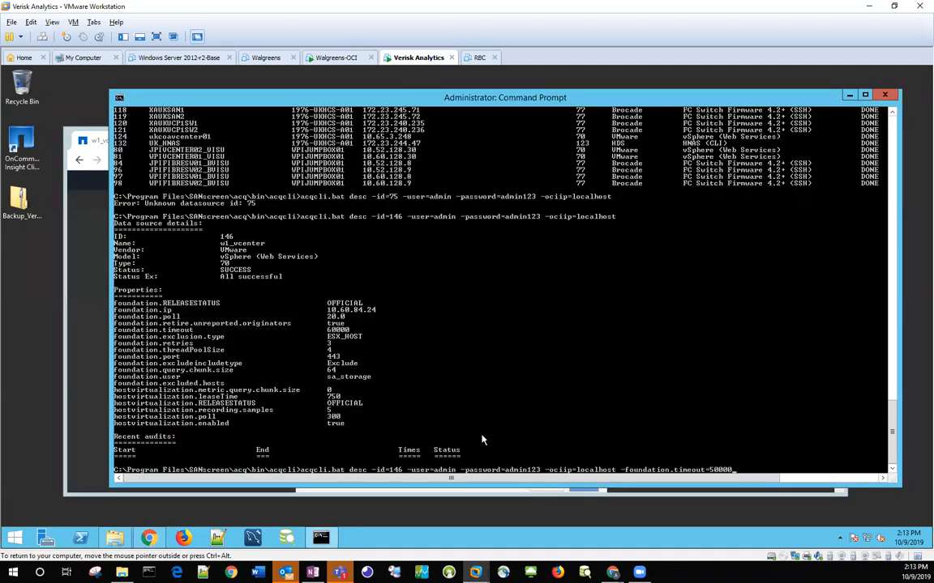
pyautogui.click(107, 329)
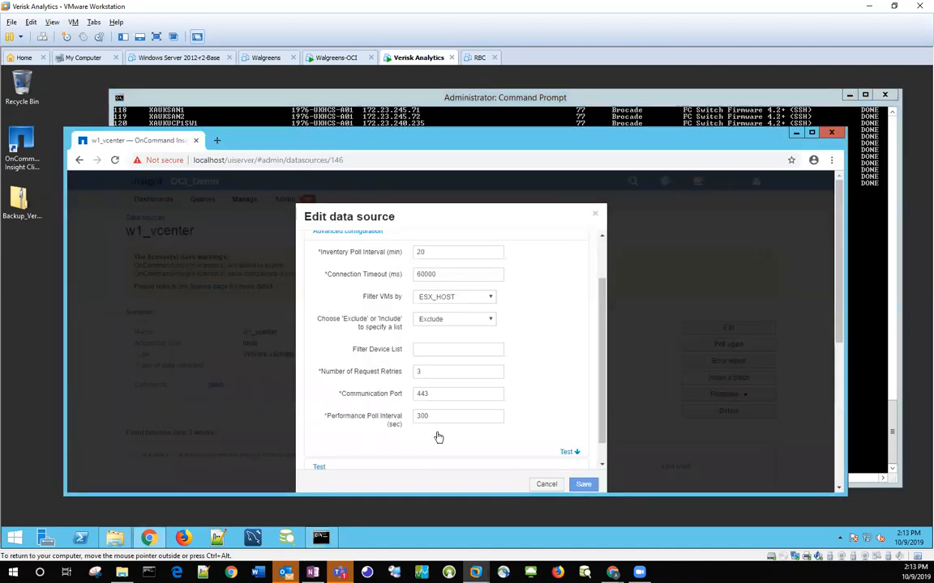
pyautogui.click(545, 484)
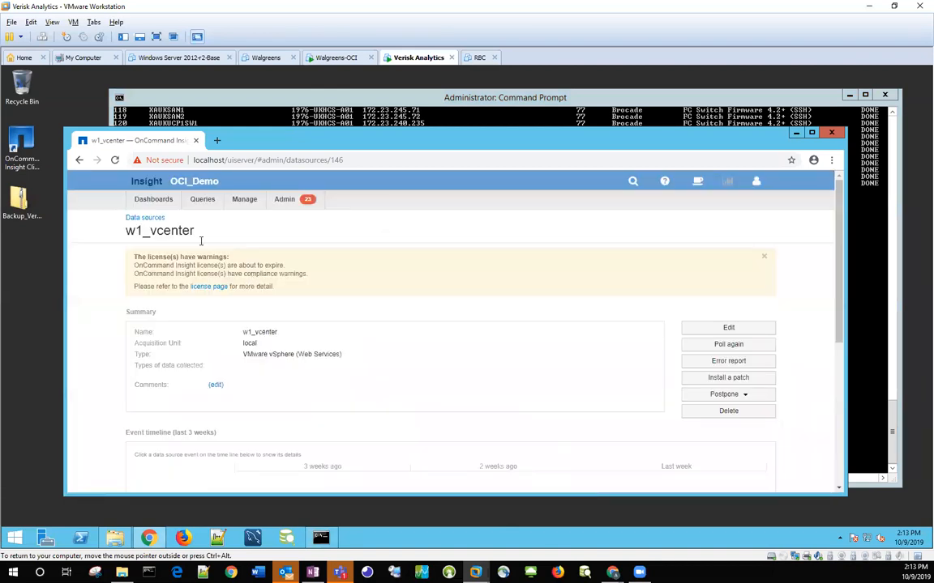
pyautogui.click(144, 217)
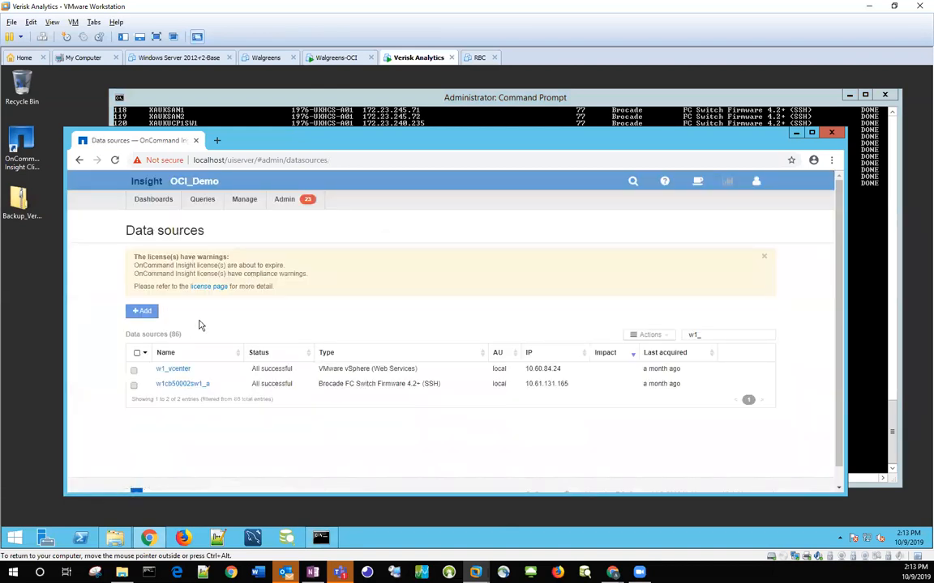
# Step: Run the prepared desc command with -foundation.timeout=50000 in the Command Prompt and switch back to the browser's Data sources page
pyautogui.click(397, 110)
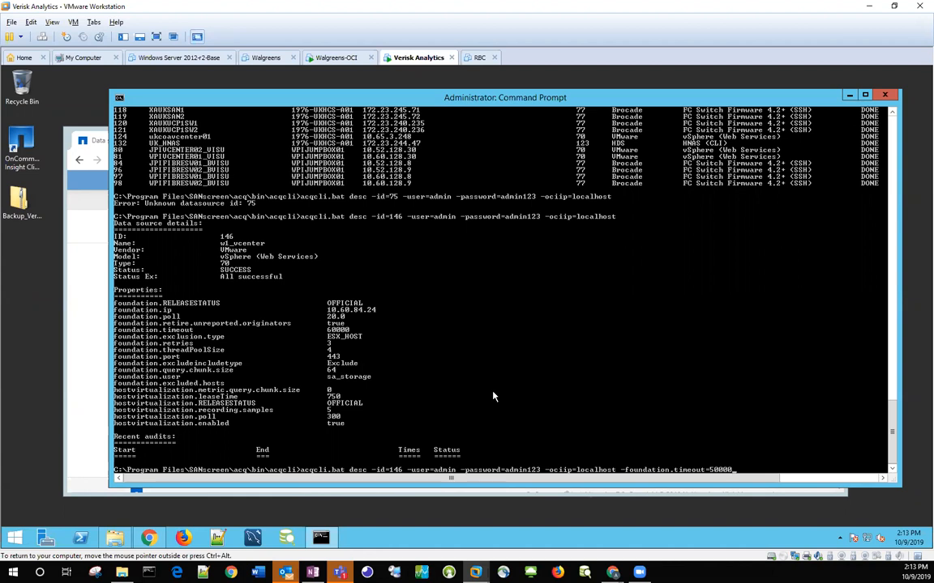
pyautogui.press('Return')
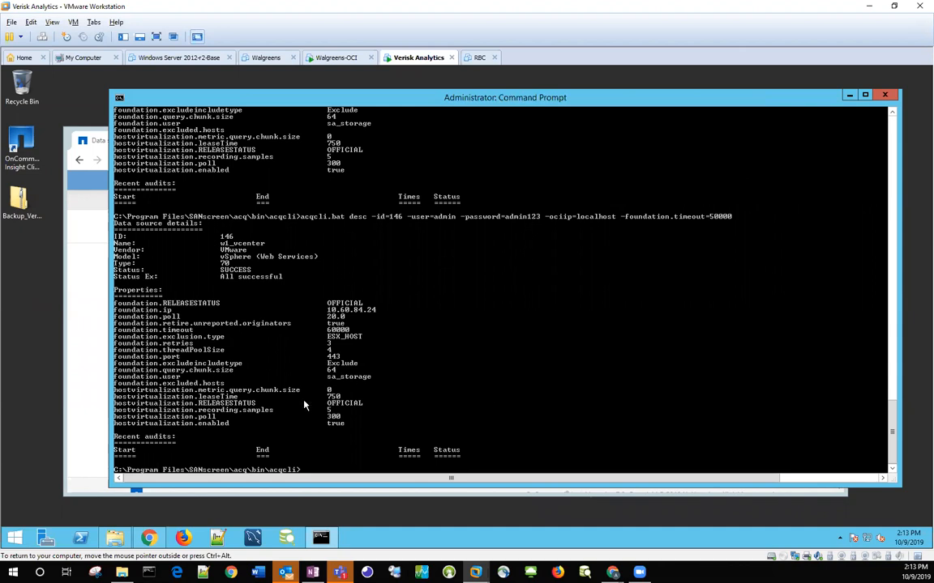
pyautogui.click(82, 361)
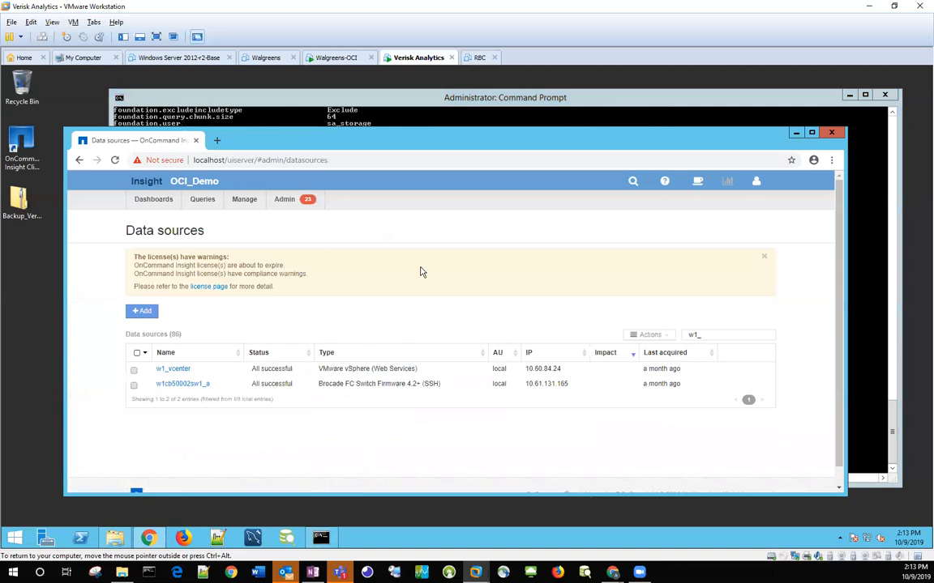
# Step: Check the connection timeout in w1_vcenter's advanced configuration, and cancel the Edit data source dialog without saving
pyautogui.click(180, 369)
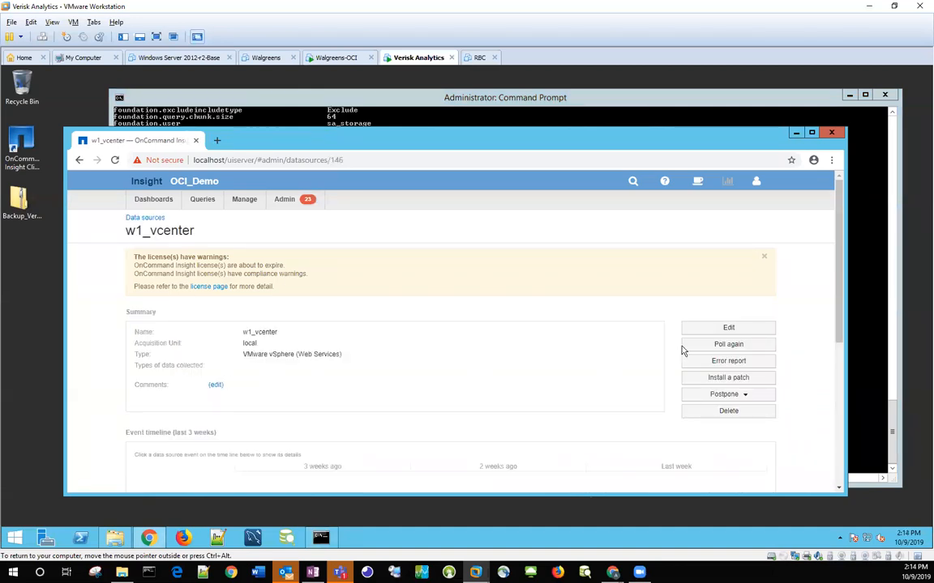
pyautogui.click(696, 330)
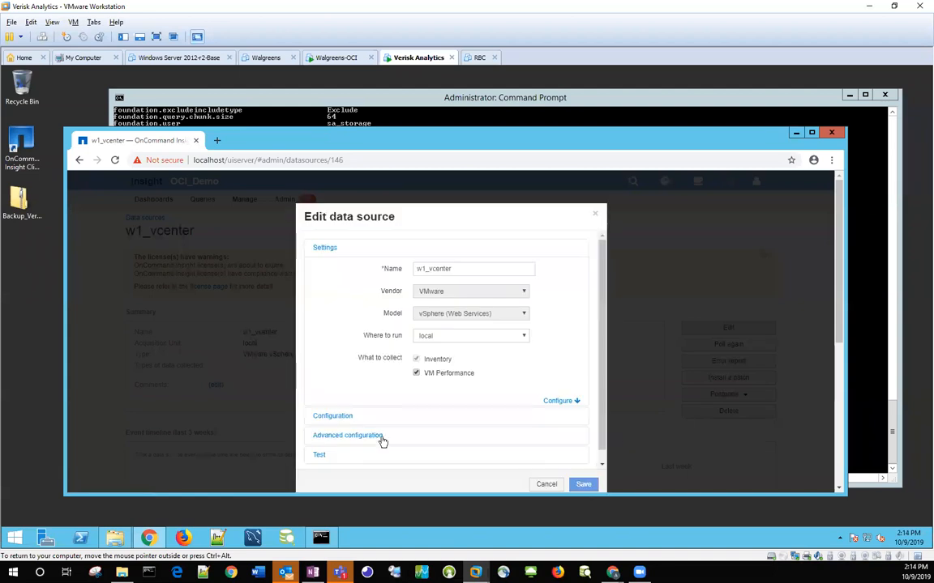
pyautogui.click(378, 436)
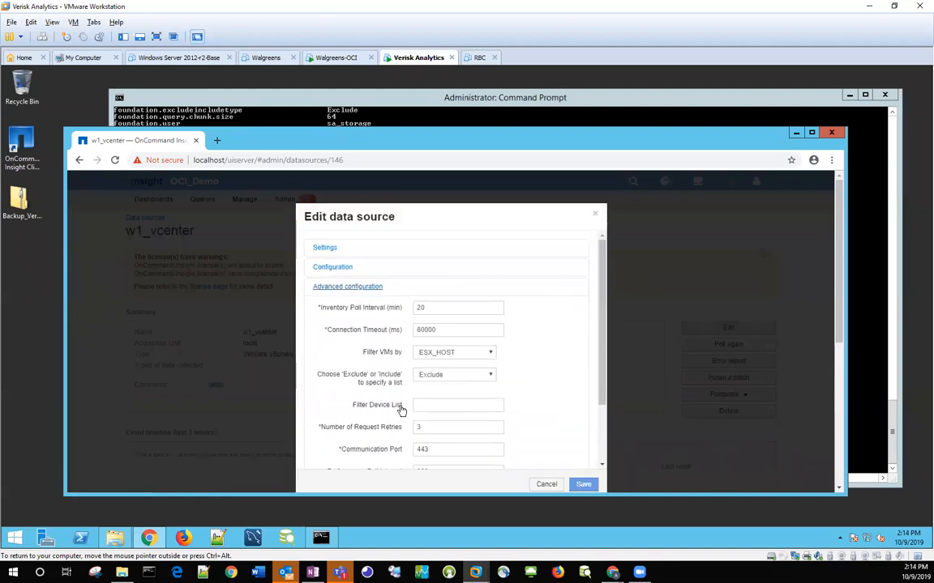
pyautogui.click(547, 484)
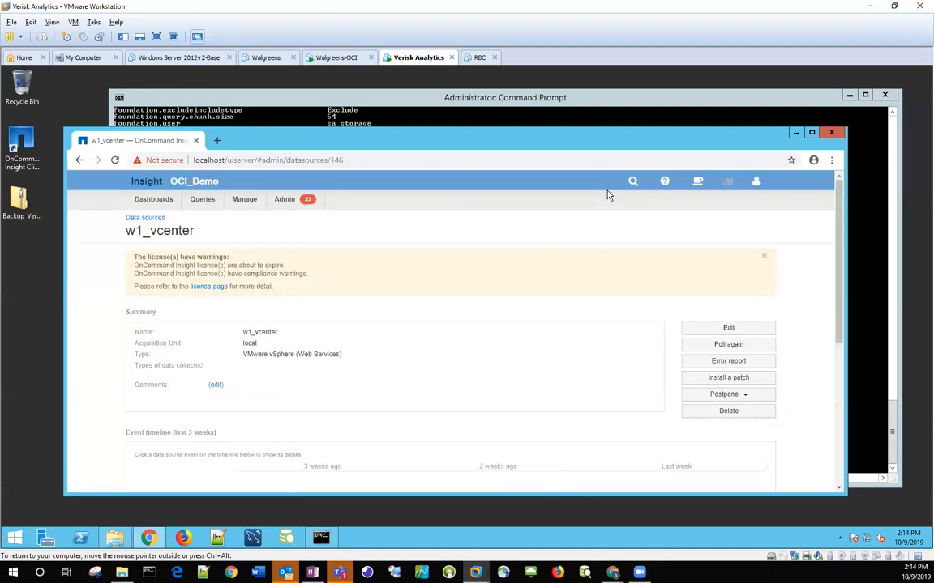
# Step: Switch to the Command Prompt, recall the desc command, change desc to update, and run it for -id=146 with -foundation.timeout=50000
pyautogui.click(628, 113)
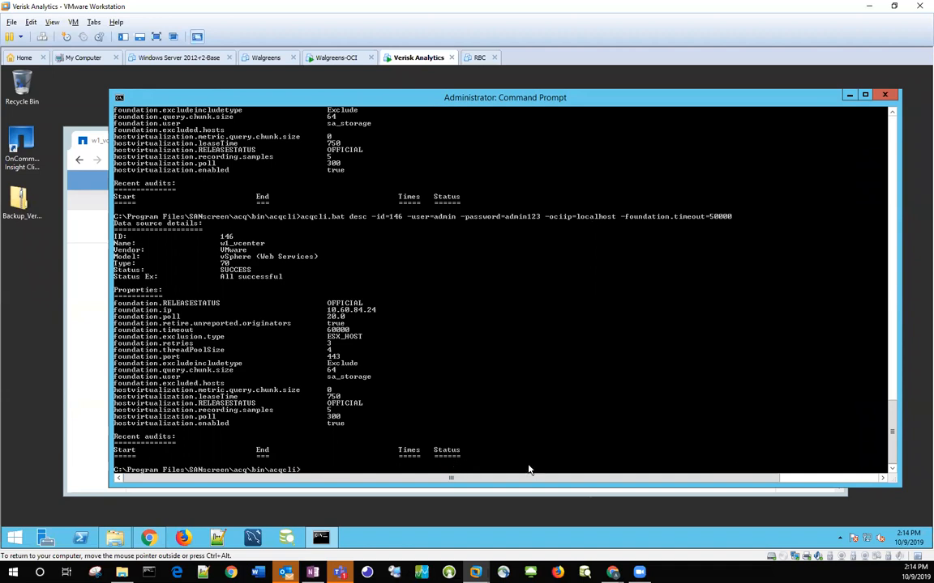
pyautogui.press('Up')
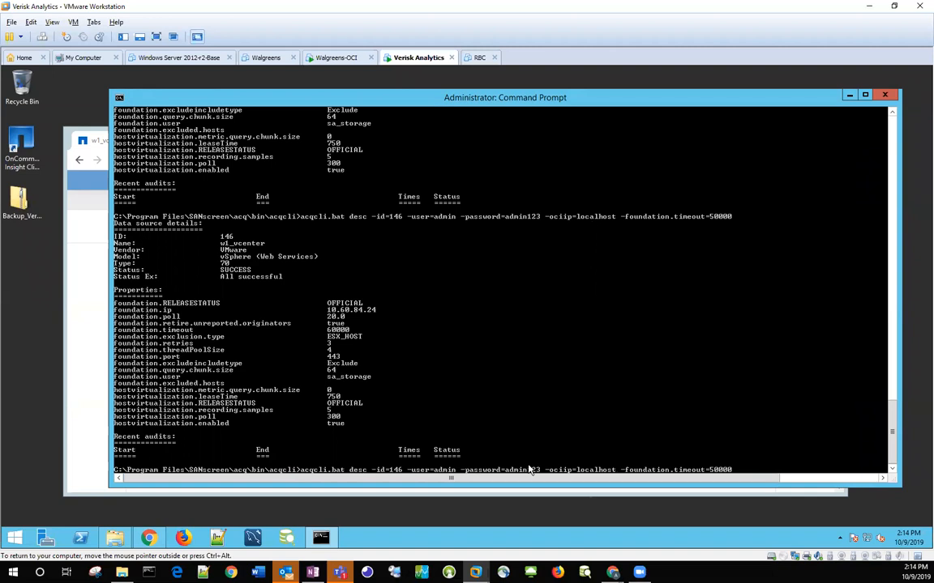
pyautogui.write('update')
pyautogui.press('Delete')
pyautogui.press('Delete')
pyautogui.press('Delete')
pyautogui.press('Delete')
pyautogui.press('Delete')
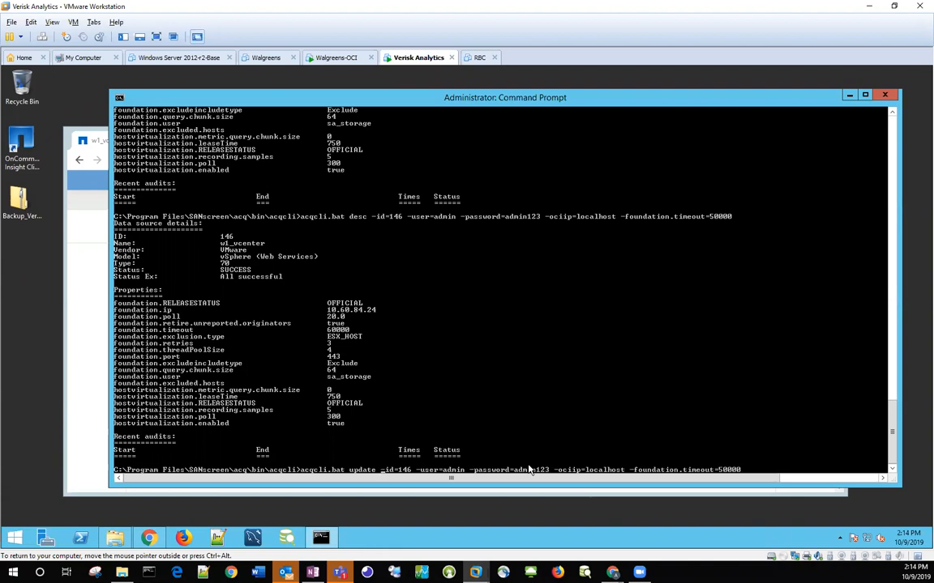
pyautogui.press('Return')
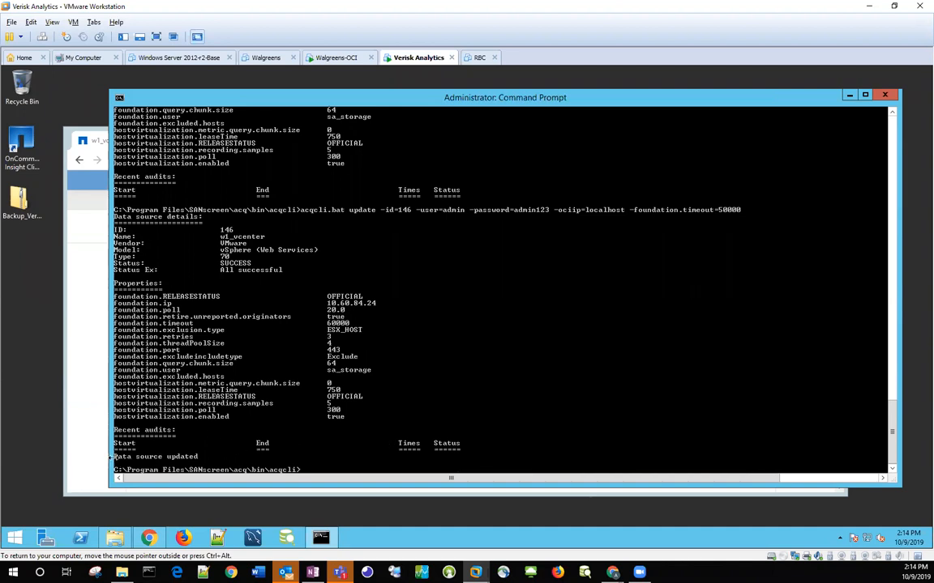
# Step: Switch to the browser, verify w1_vcenter's connection timeout against the update command, and cancel the Edit data source dialog
pyautogui.click(80, 379)
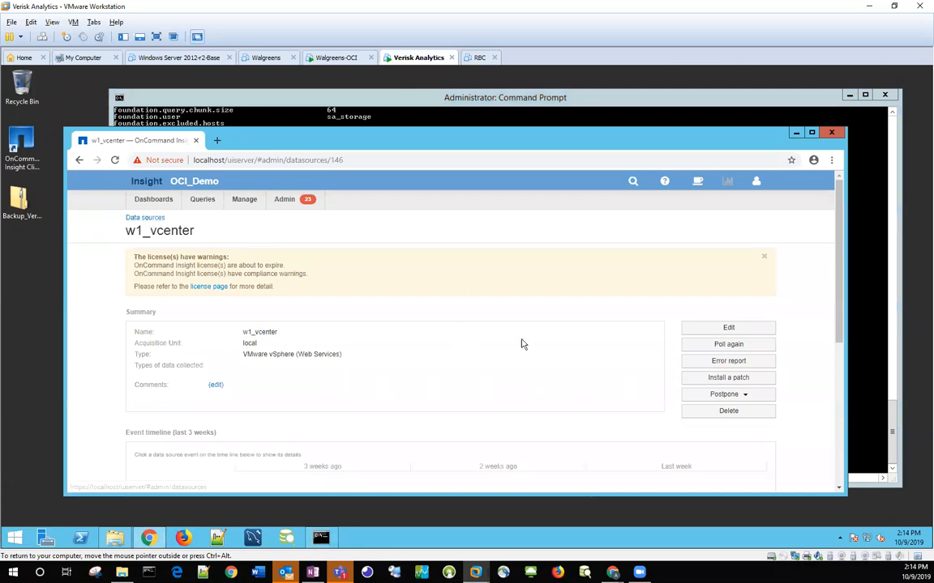
pyautogui.click(727, 329)
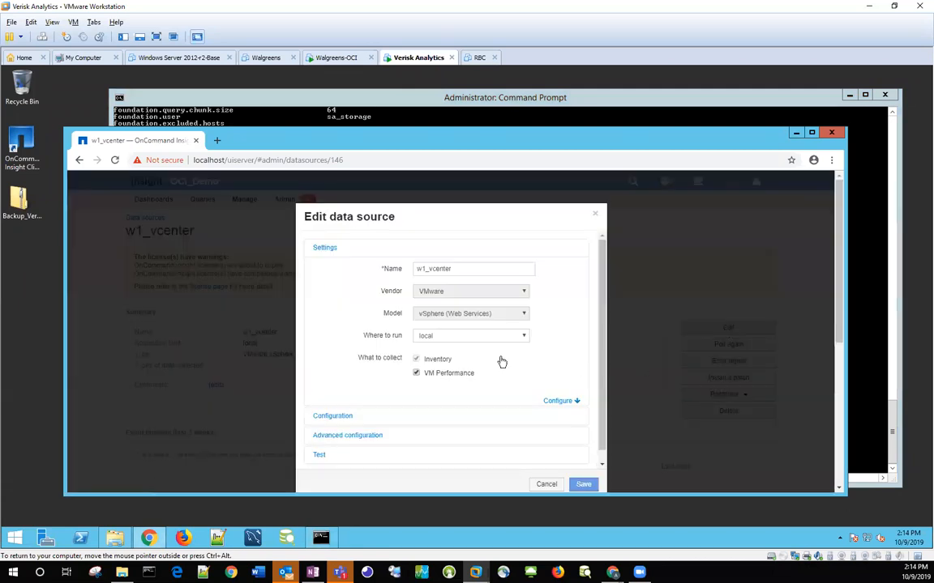
pyautogui.click(373, 436)
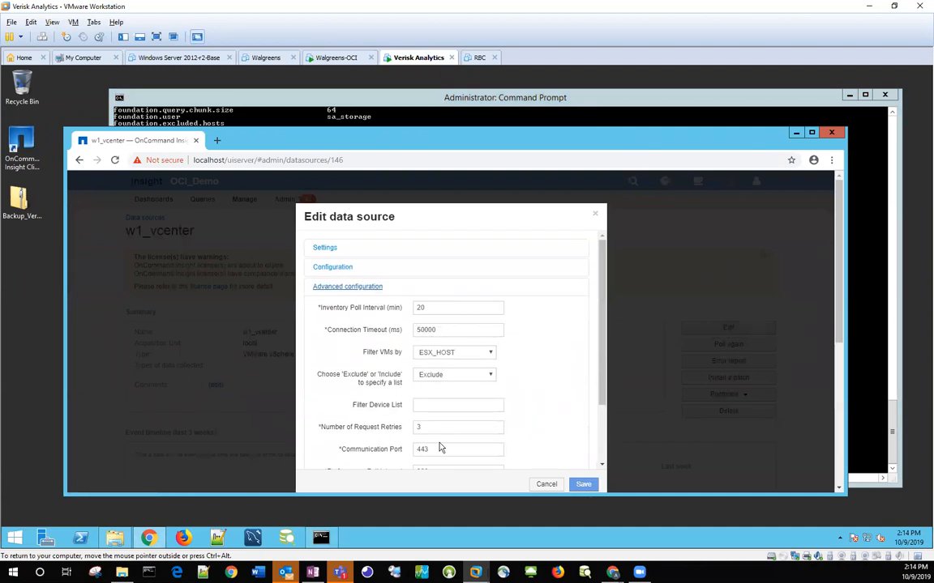
pyautogui.click(541, 485)
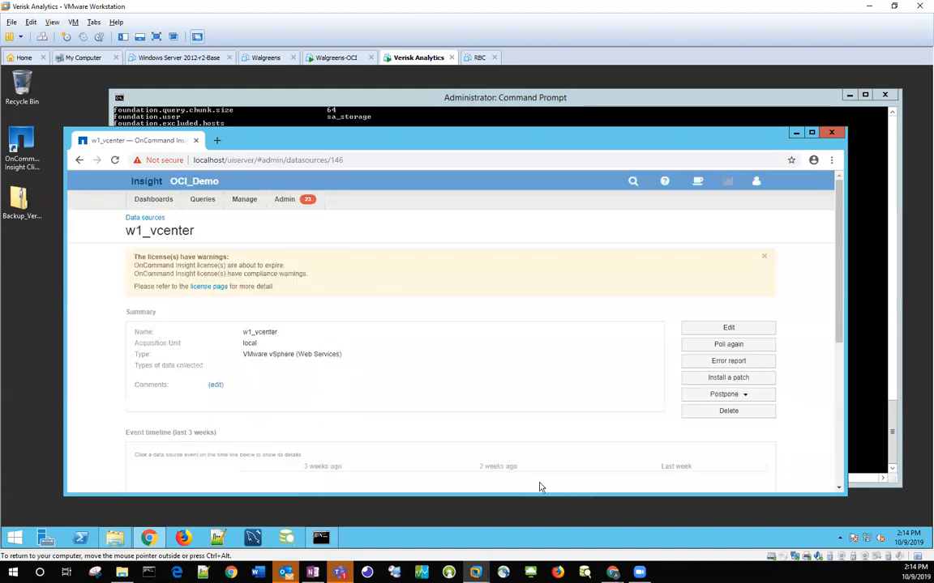
# Step: Return to the Command Prompt and rerun the update command for -id=146 with -foundation.timeout=60000
pyautogui.click(561, 117)
pyautogui.press('Up')
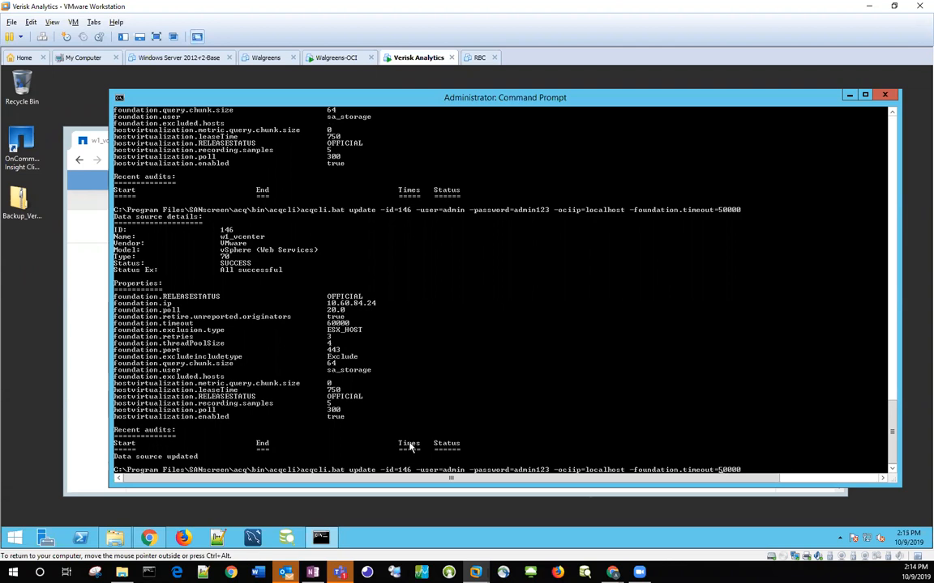
pyautogui.press('Delete')
pyautogui.write('6')
pyautogui.press('Return')
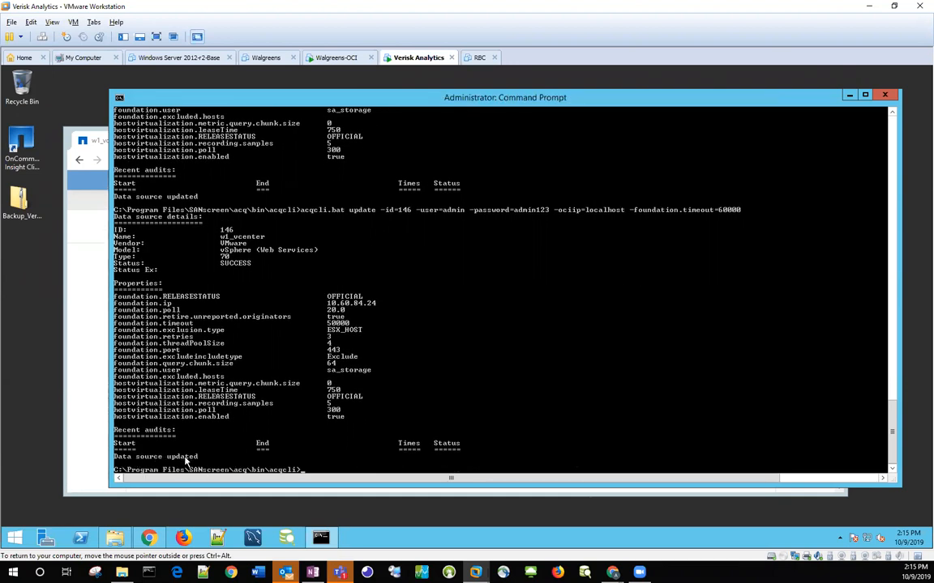
# Step: Reopen w1_vcenter's advanced configuration in the browser to verify the second timeout update, and cancel the dialog
pyautogui.click(82, 389)
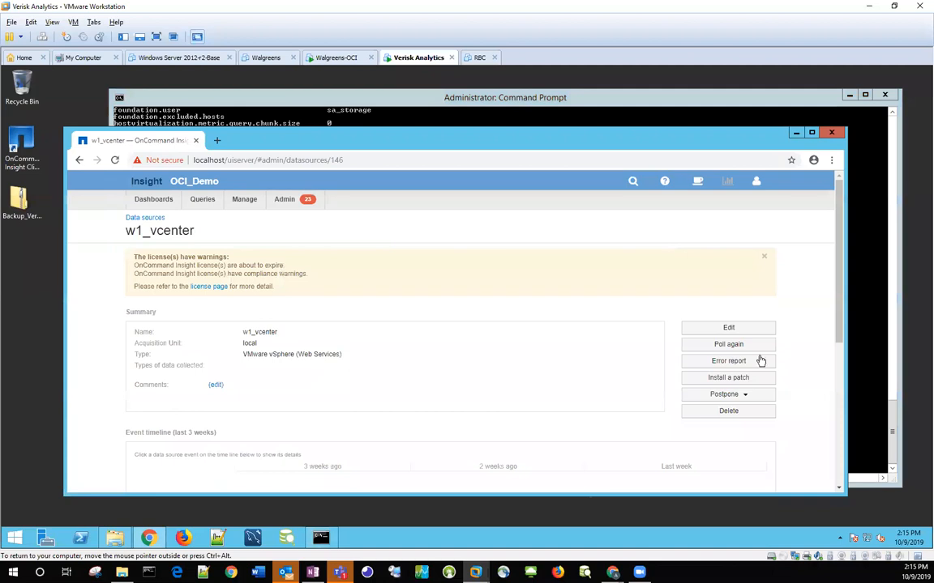
pyautogui.click(736, 329)
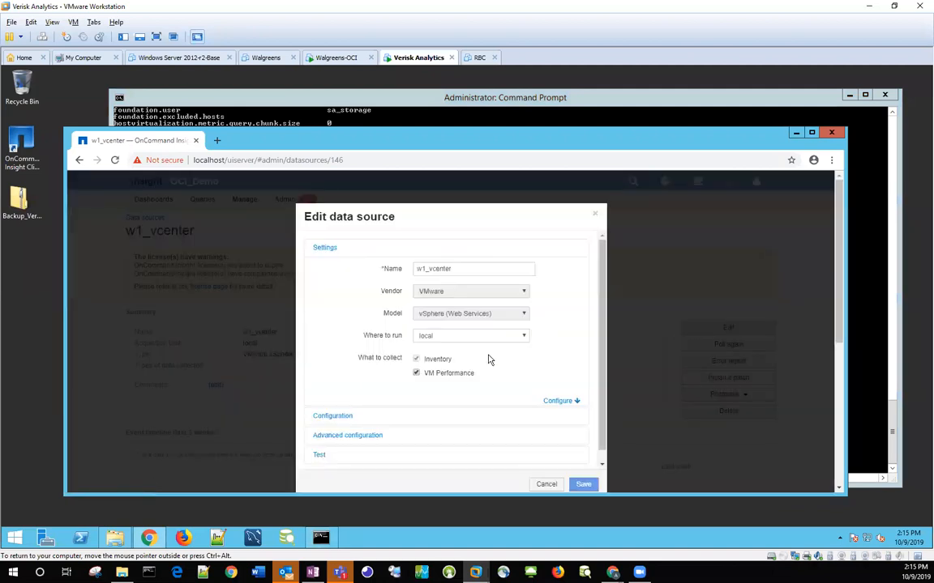
pyautogui.click(357, 435)
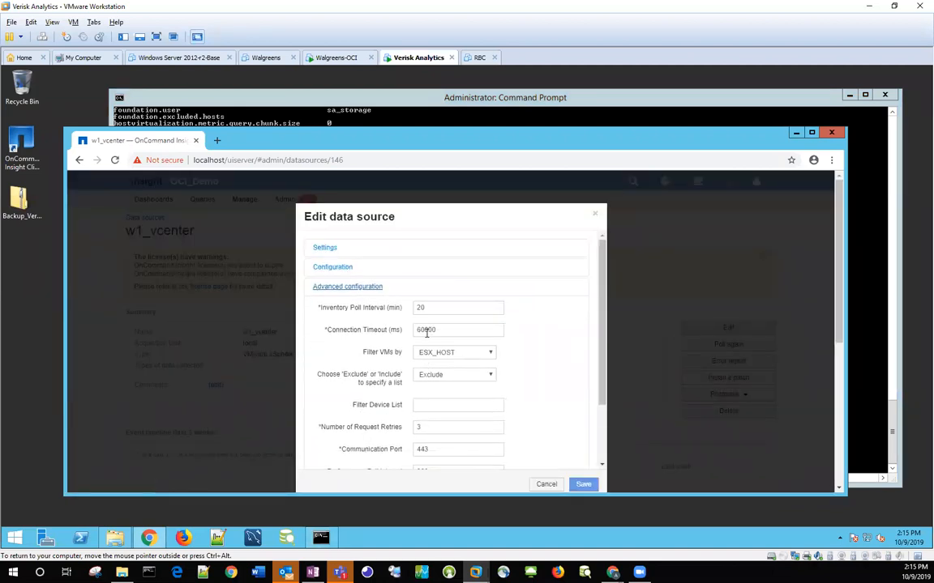
pyautogui.click(547, 484)
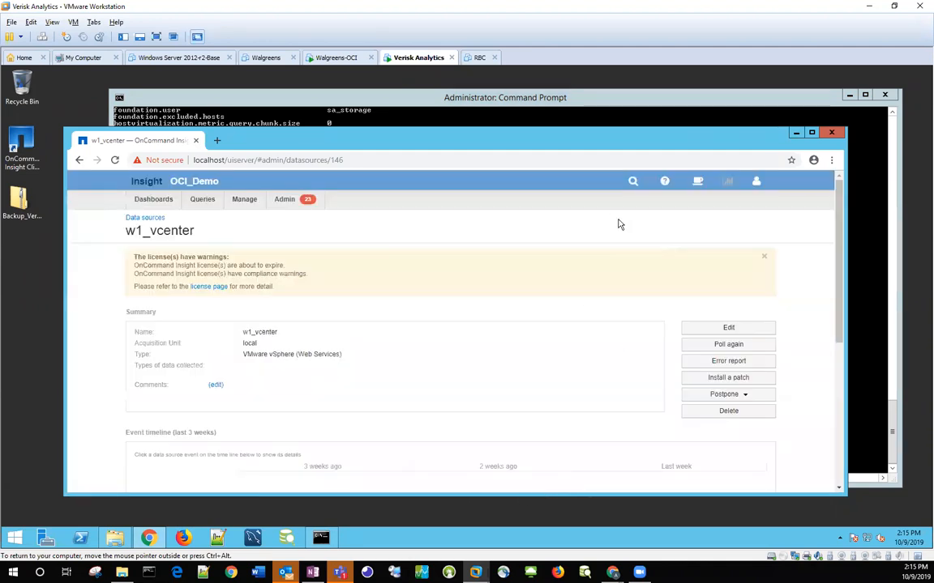
# Step: Open the DataSourceAdd batch file from the acqcli folder in File Explorer for editing in Notepad
pyautogui.click(694, 105)
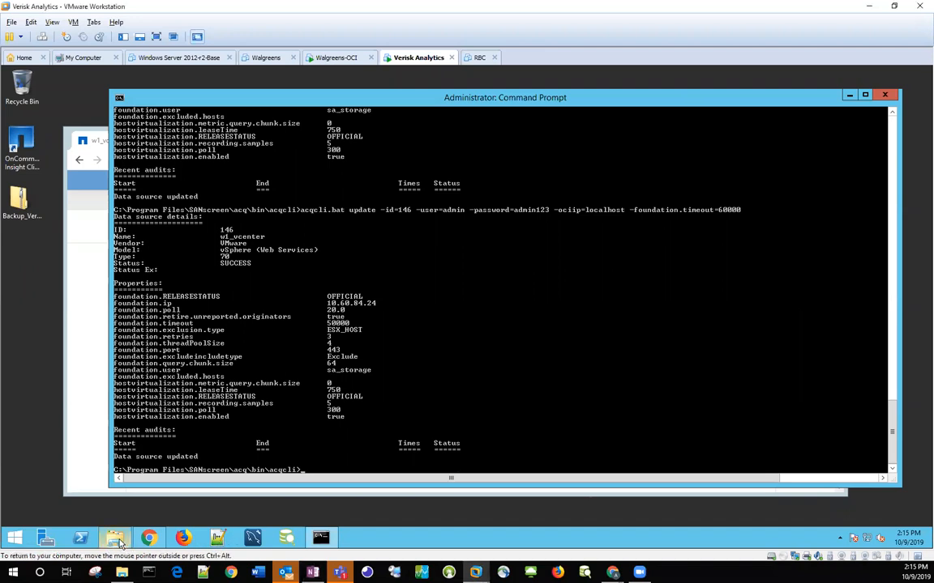
pyautogui.moveTo(119, 544)
pyautogui.click(125, 489)
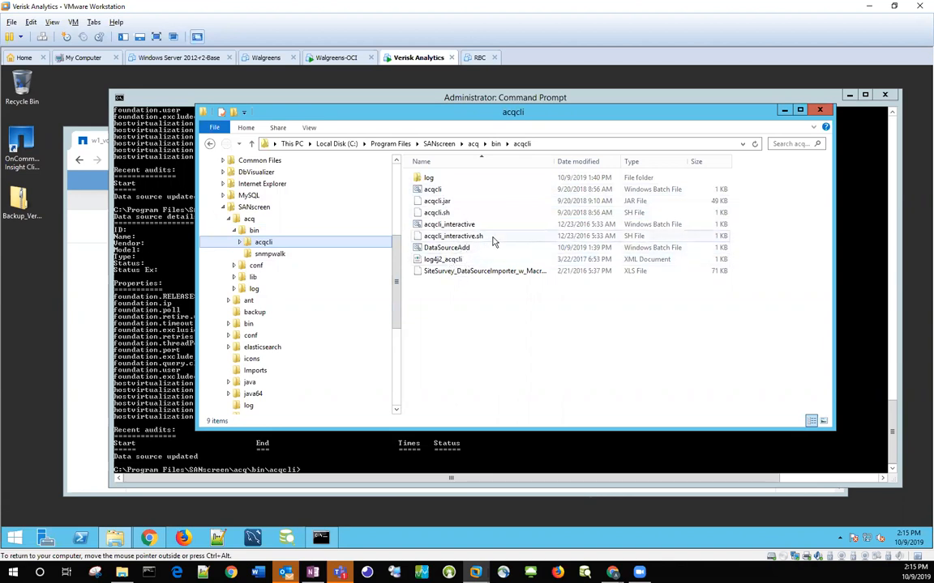
pyautogui.rightClick(435, 250)
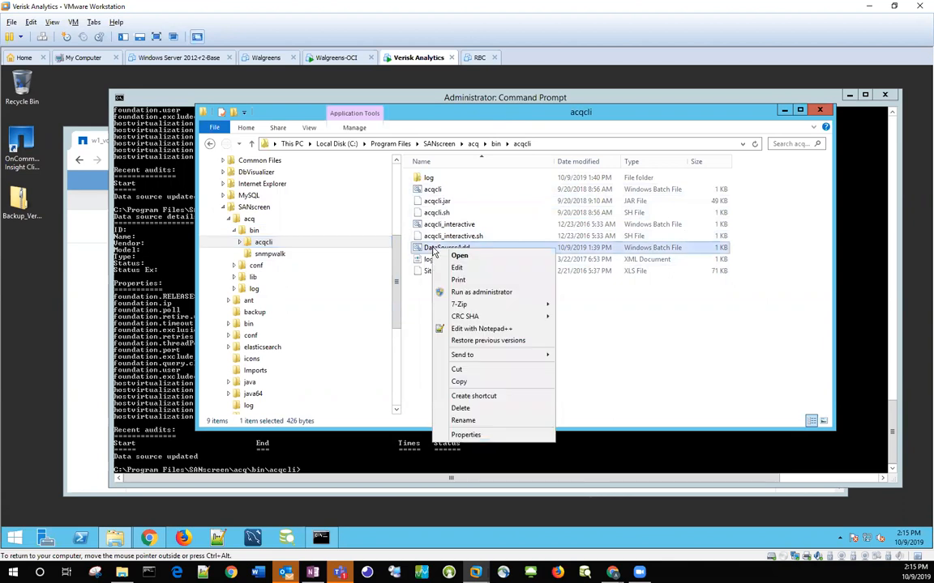
pyautogui.click(456, 268)
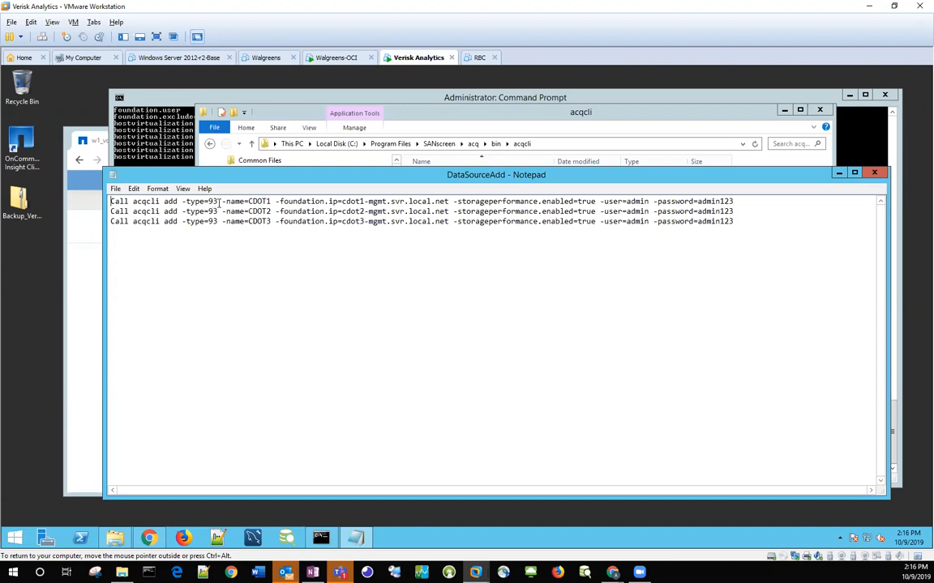
# Step: List all data sources with the recalled acqcli.bat ls command, review their type numbers, and return to the DataSourceAdd script
pyautogui.click(148, 133)
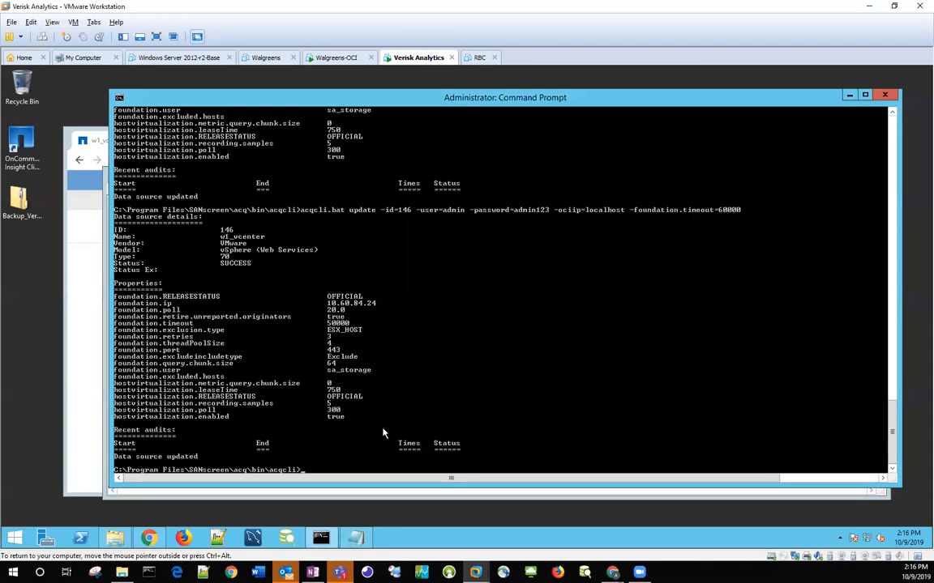
pyautogui.press('Up')
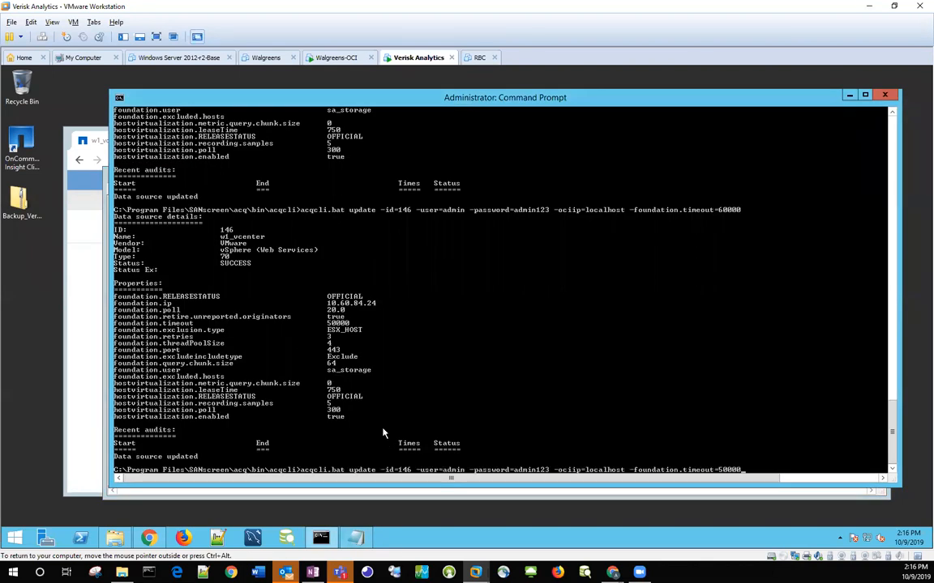
pyautogui.press('Up')
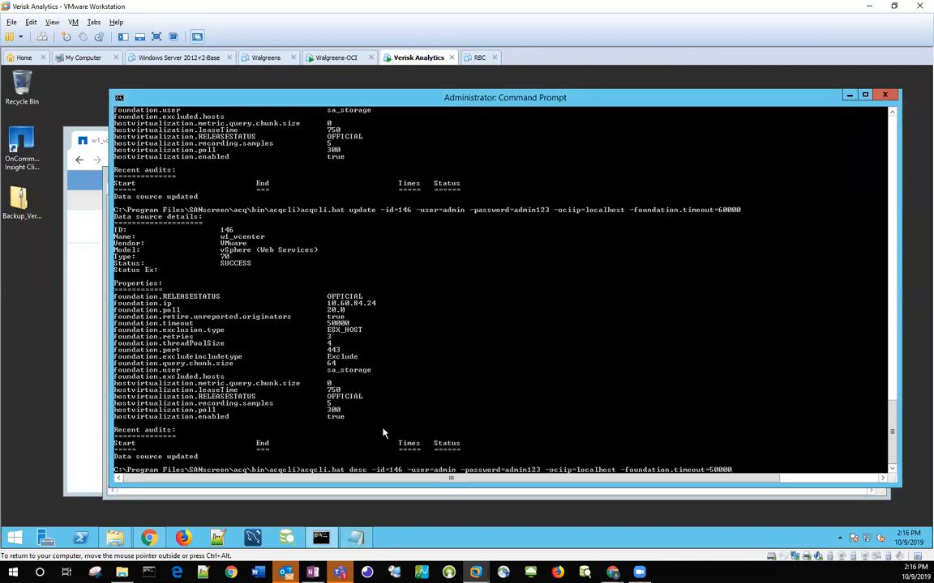
pyautogui.press('Up')
pyautogui.press('Up')
pyautogui.press('Up')
pyautogui.press('Up')
pyautogui.press('Down')
pyautogui.press('Return')
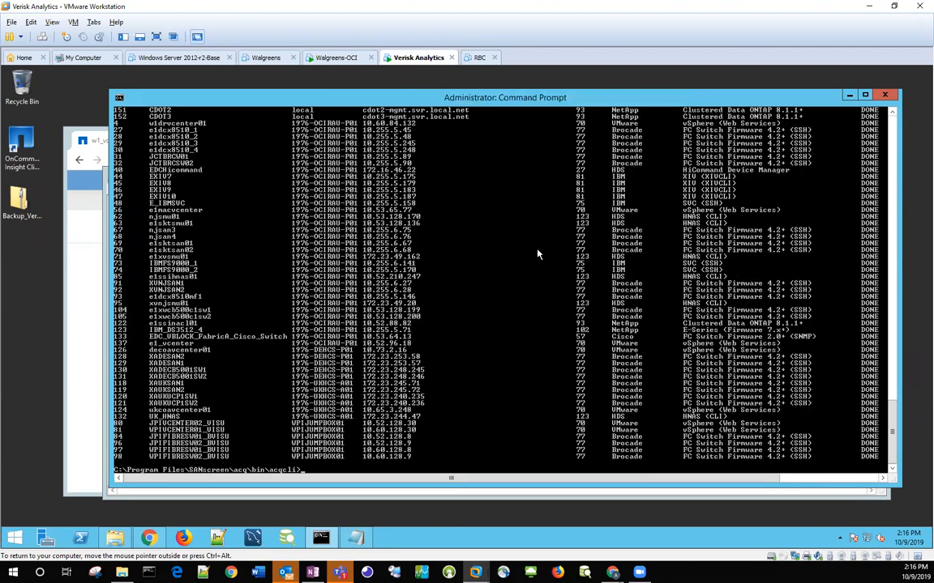
pyautogui.scroll(18, 536, 255)
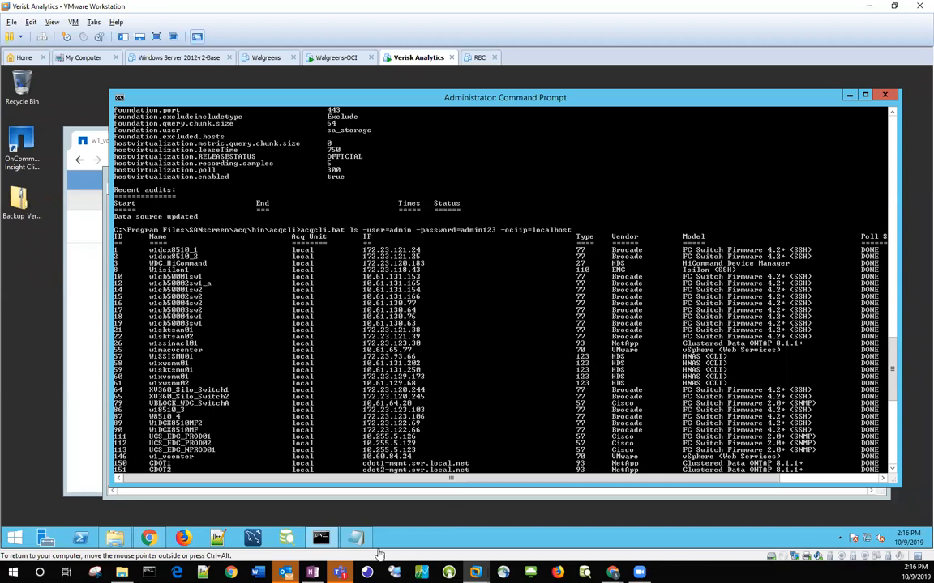
pyautogui.click(357, 539)
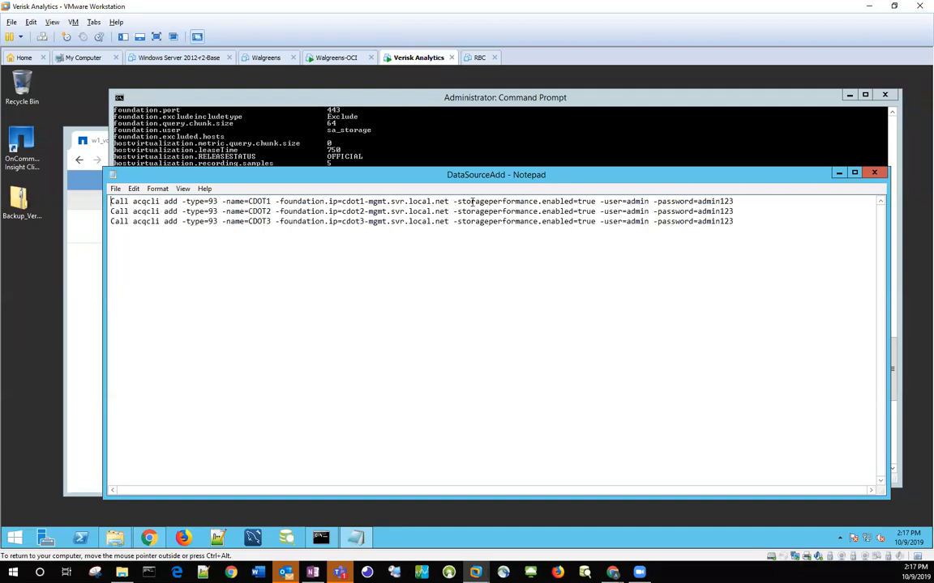
# Step: Rerun the plain acqcli.bat desc -id=146 command from history to view its property names, and switch back to the DataSourceAdd script
pyautogui.click(476, 159)
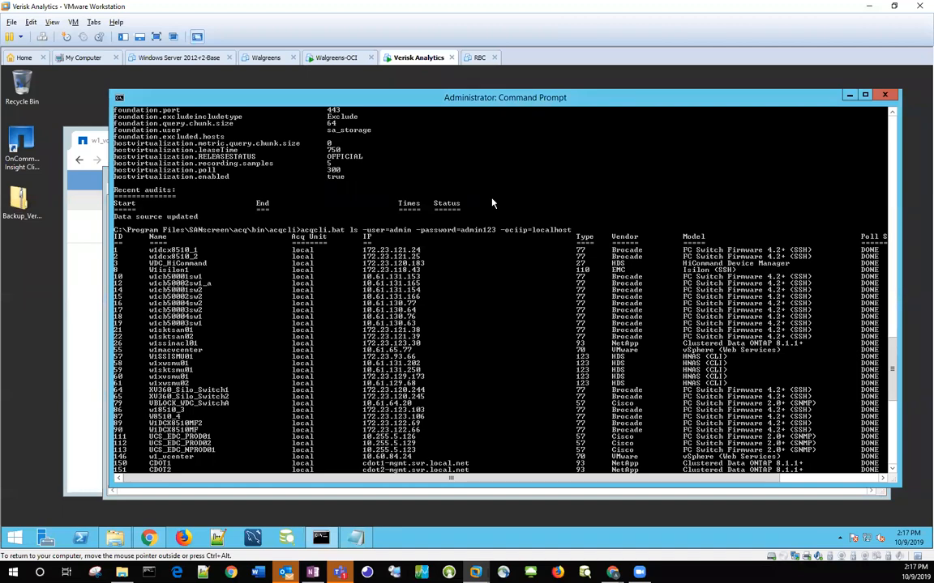
pyautogui.scroll(-15, 489, 208)
pyautogui.scroll(-2, 484, 226)
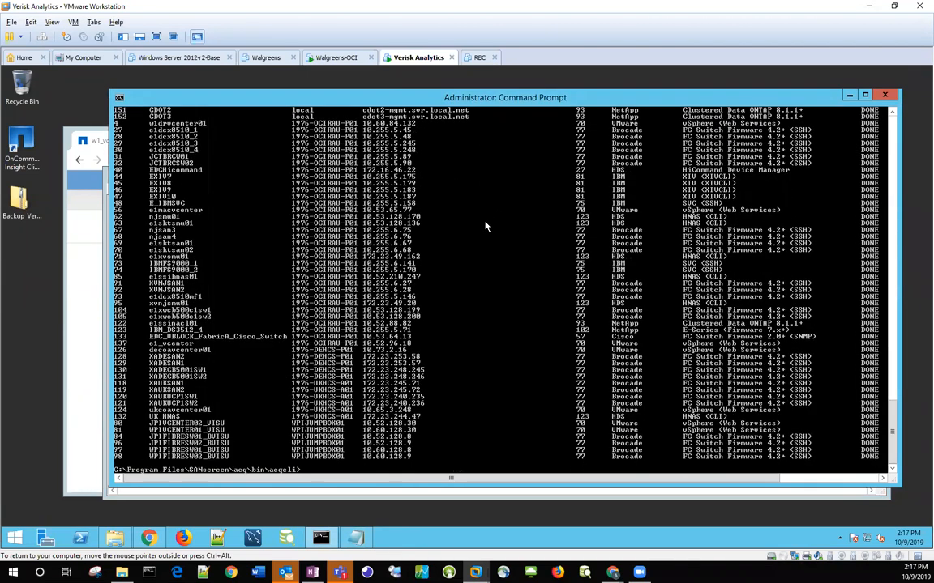
pyautogui.press('Up')
pyautogui.press('Up')
pyautogui.press('Up')
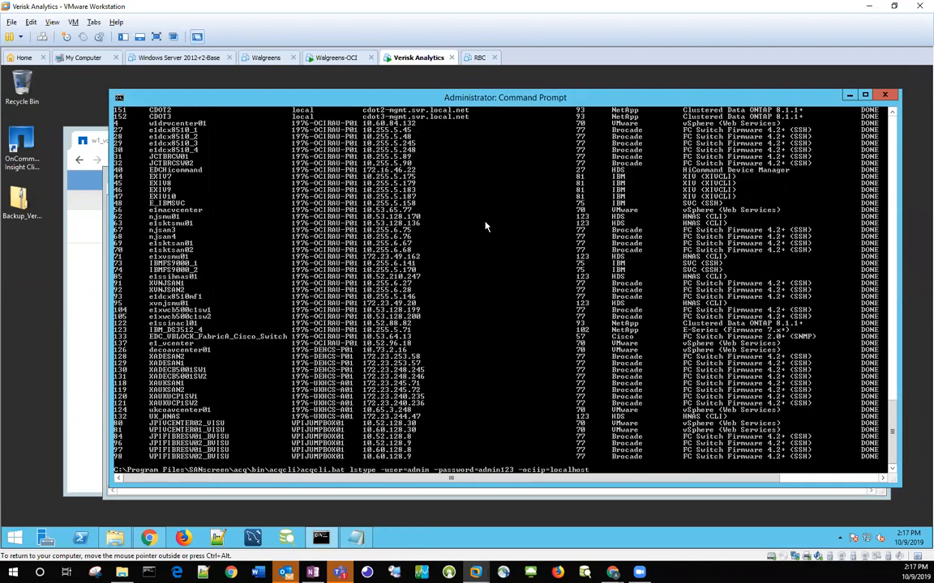
pyautogui.press('Up')
pyautogui.press('Up')
pyautogui.press('Up')
pyautogui.press('Down')
pyautogui.press('Down')
pyautogui.press('Down')
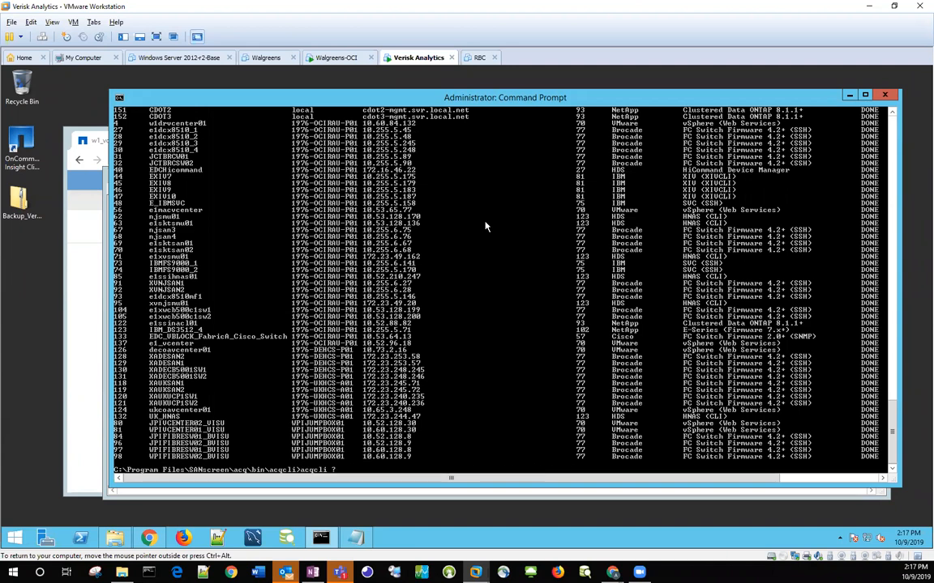
pyautogui.press('Up')
pyautogui.press('Up')
pyautogui.press('Up')
pyautogui.press('Up')
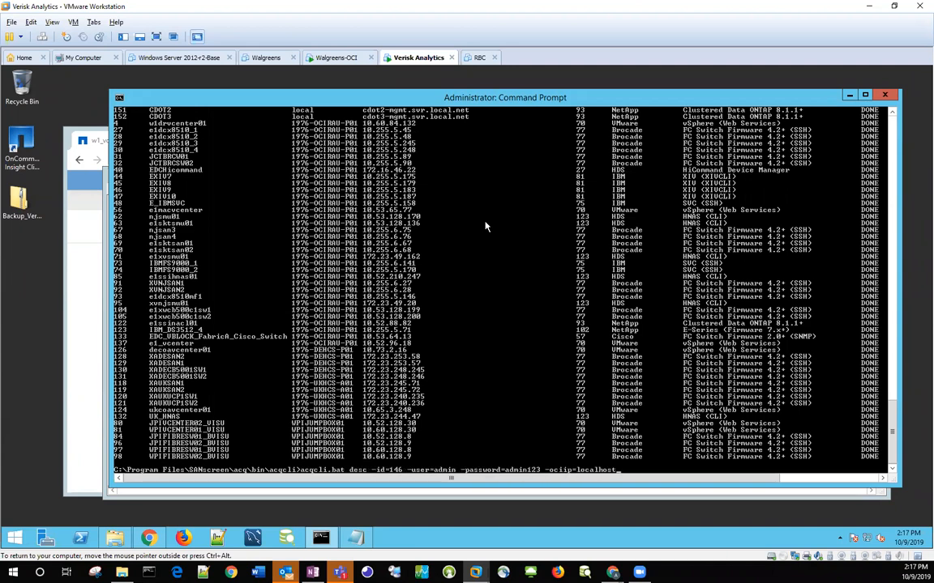
pyautogui.press('Return')
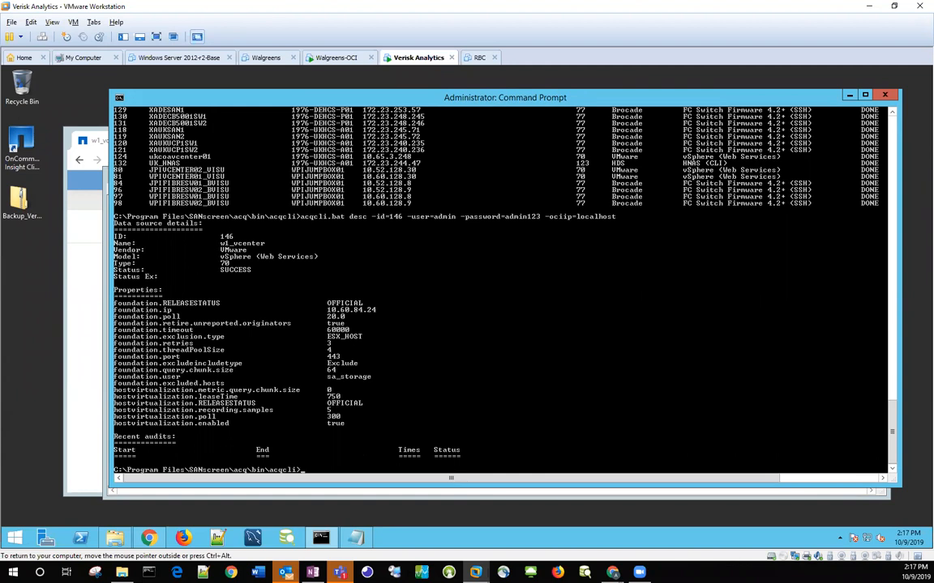
pyautogui.click(359, 549)
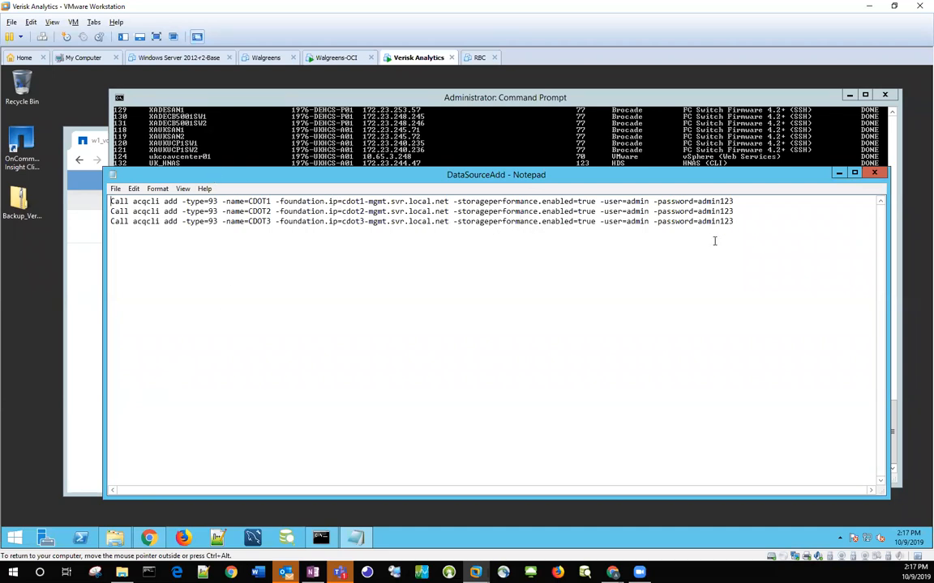
# Step: Close the DataSourceAdd script and try to add the CDOT data sources by running DataSourceAdd.bat at the command prompt
pyautogui.click(873, 173)
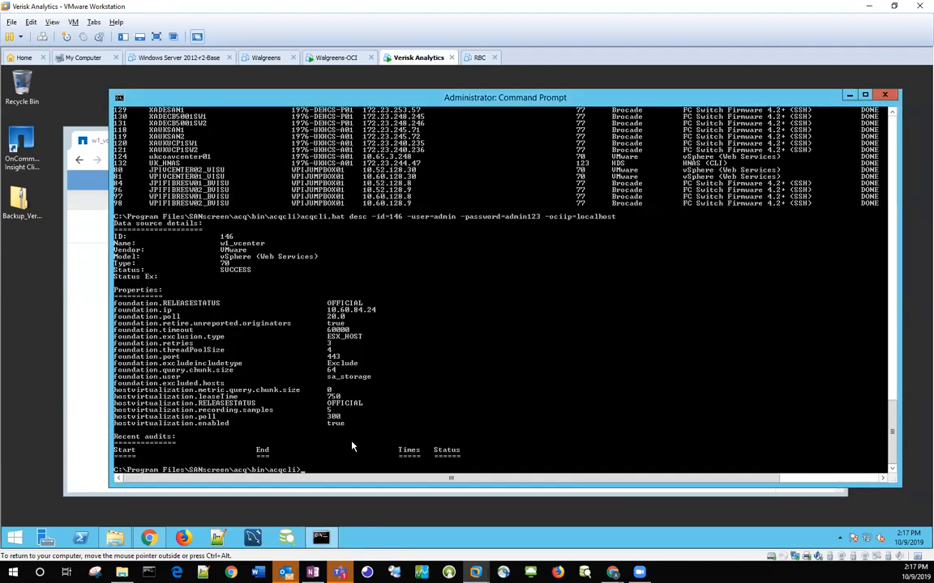
pyautogui.click(114, 539)
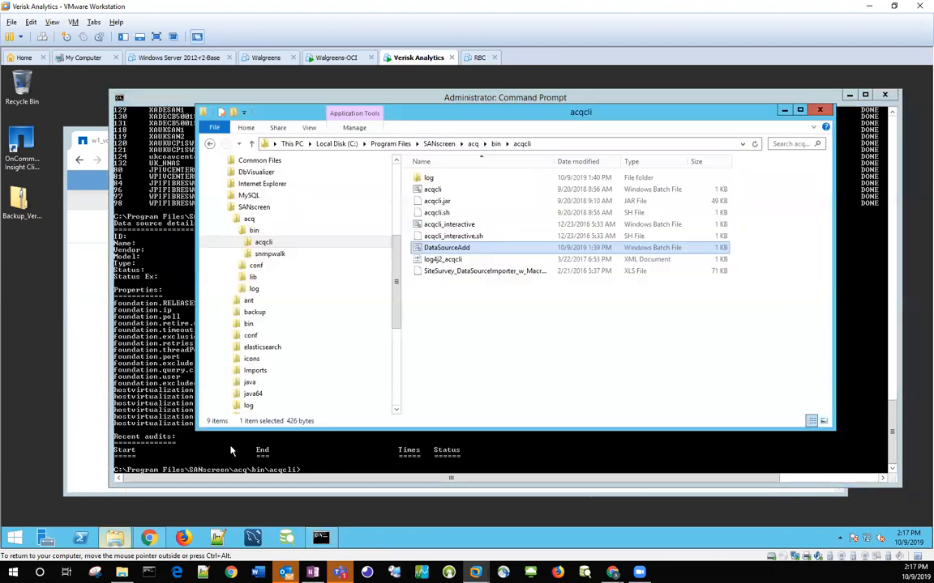
pyautogui.click(385, 481)
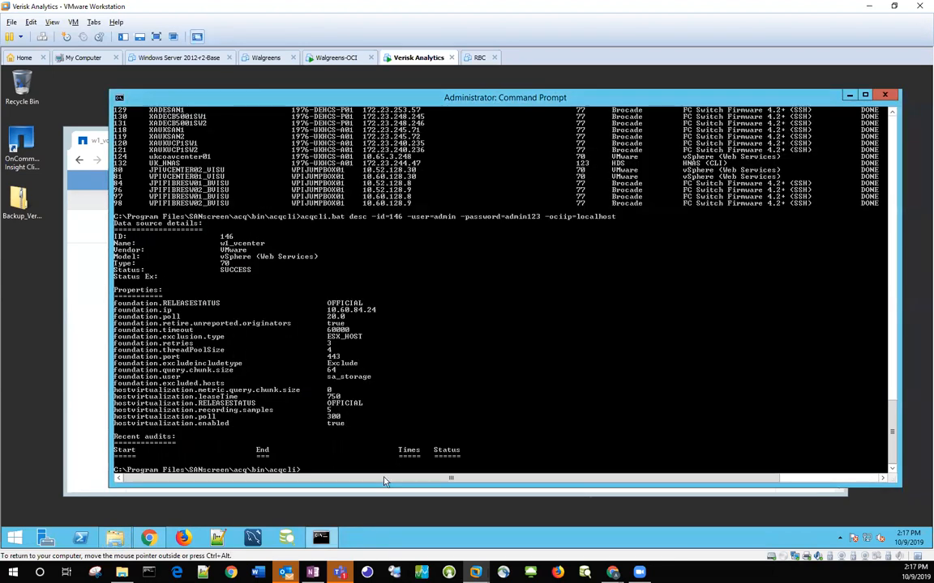
pyautogui.write('DataSourceAdd.bat')
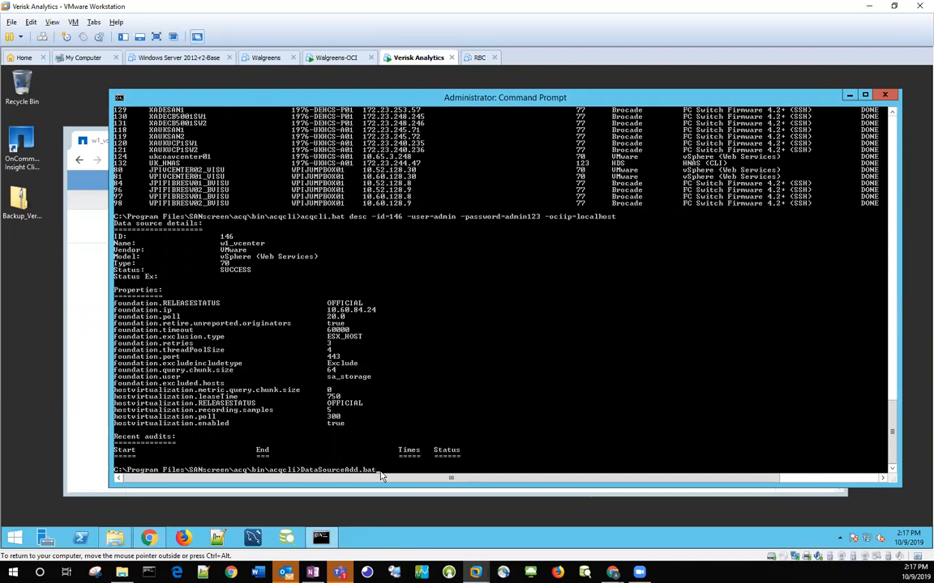
pyautogui.press('Return')
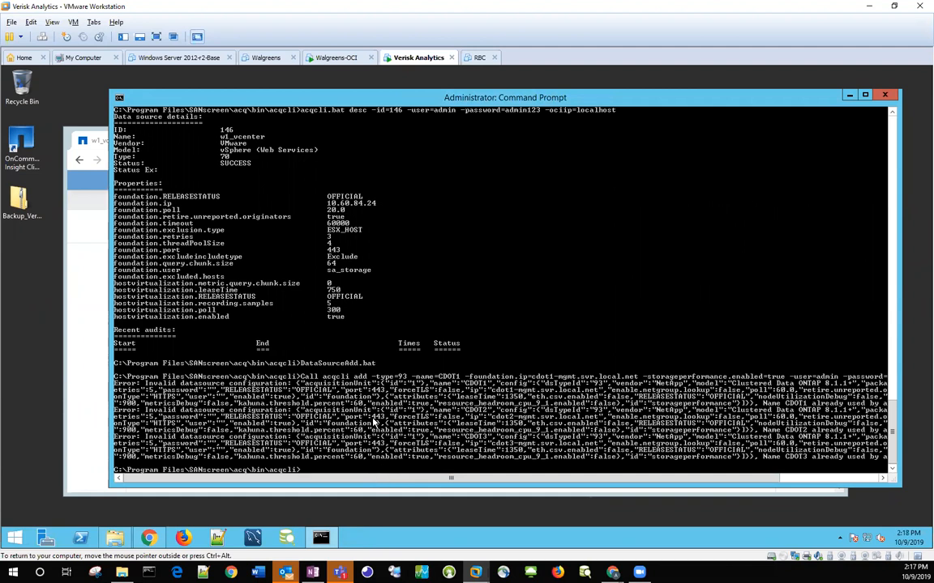
# Step: Delete CDOT1, CDOT2 and CDOT3 from the Insight data sources list using the filter "cdot", and clear the filter
pyautogui.click(81, 428)
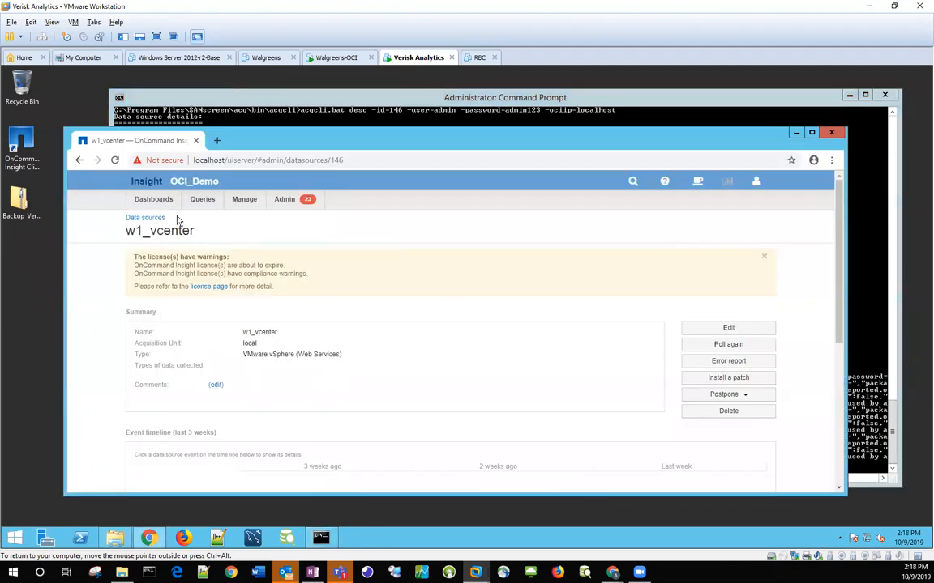
pyautogui.click(142, 219)
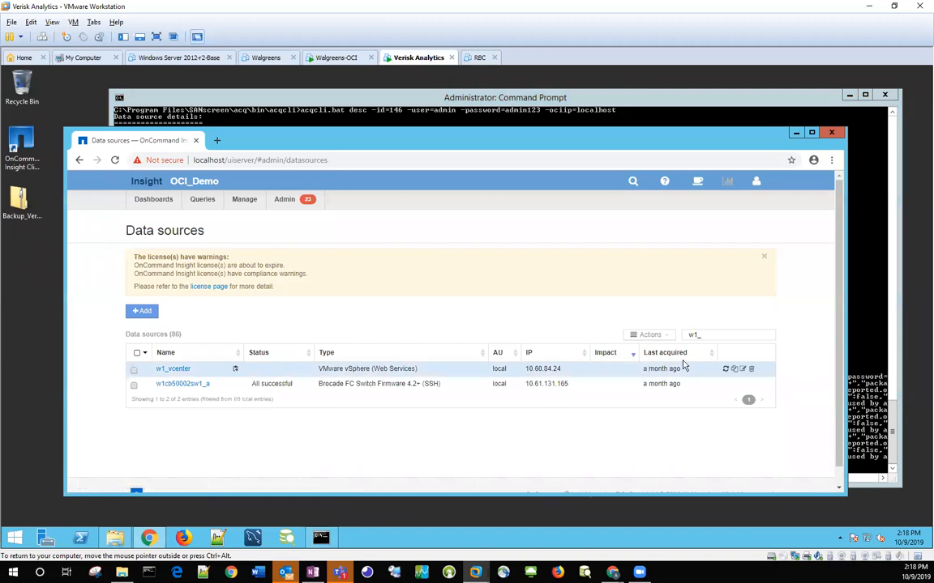
pyautogui.click(693, 336)
pyautogui.write('cdot')
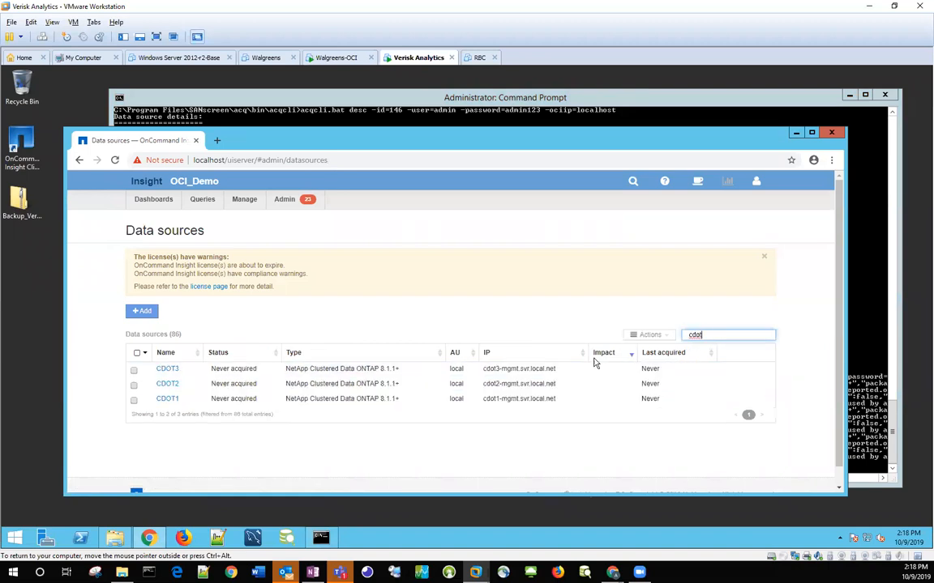
pyautogui.click(138, 354)
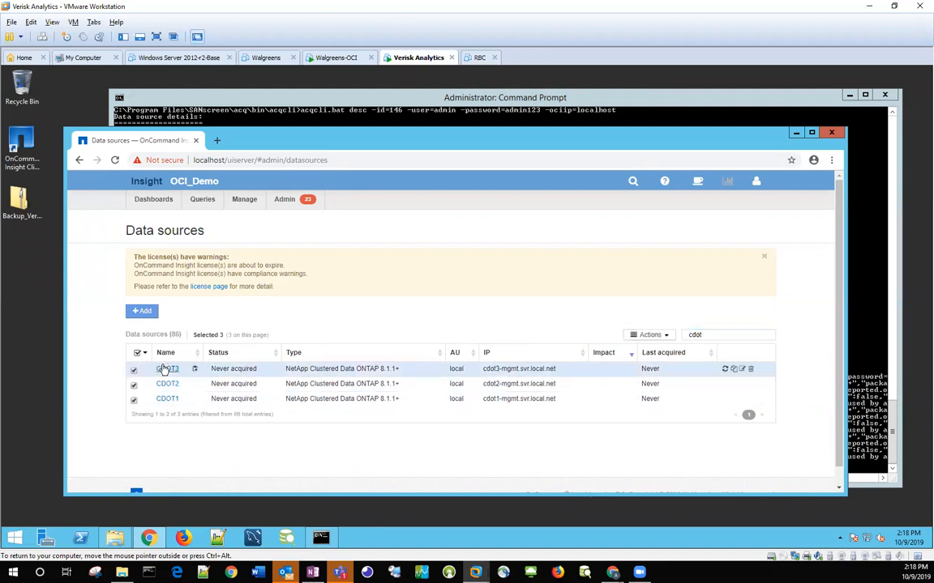
pyautogui.click(664, 336)
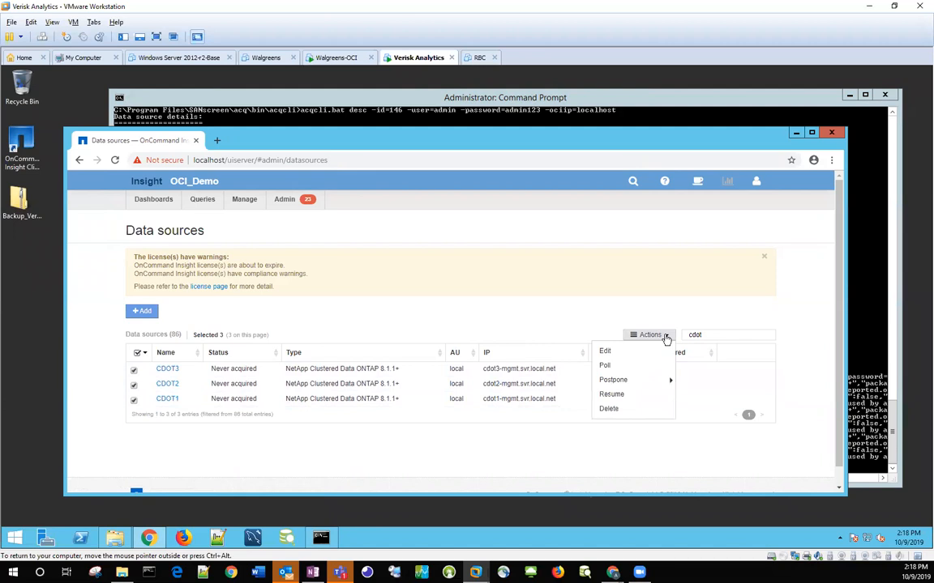
pyautogui.click(608, 410)
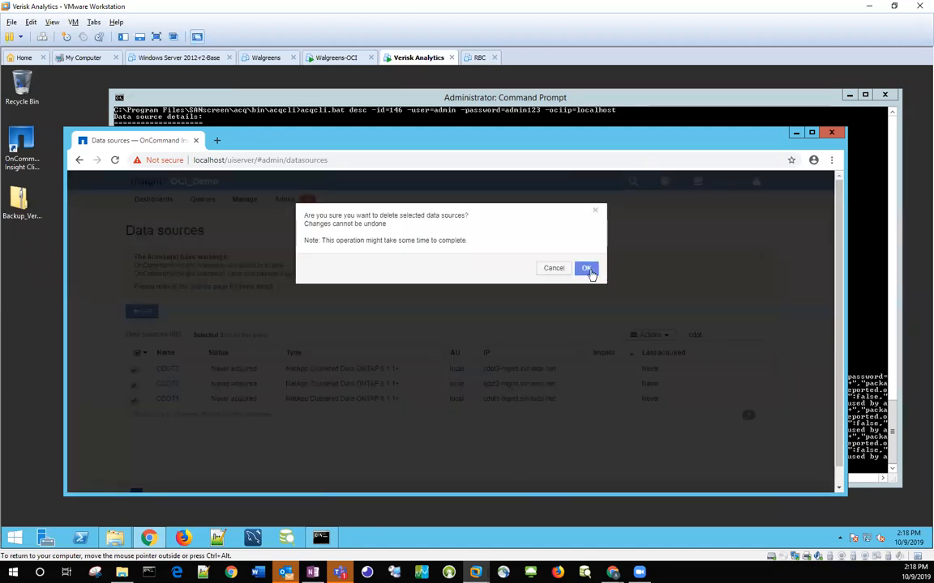
pyautogui.click(589, 270)
pyautogui.doubleClick(708, 335)
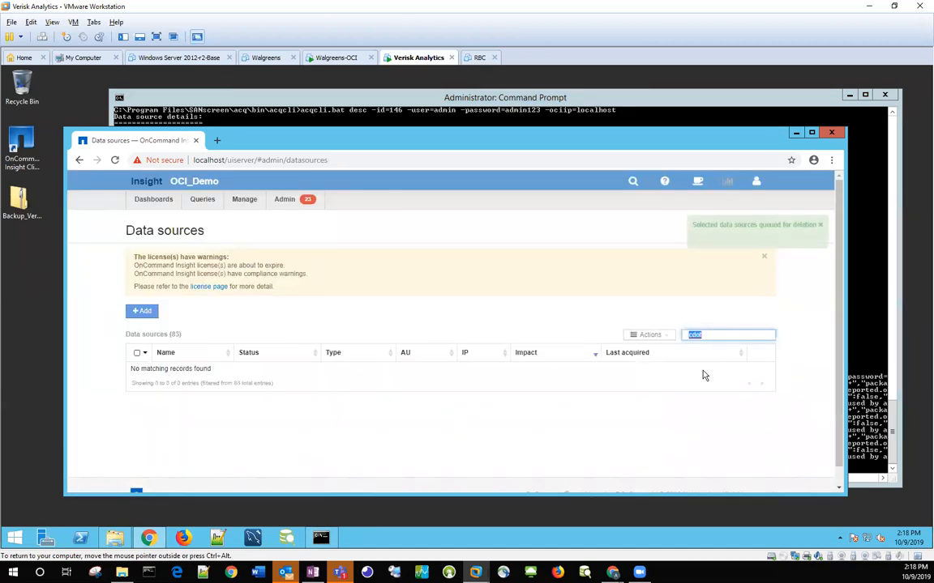
pyautogui.press('BackSpace')
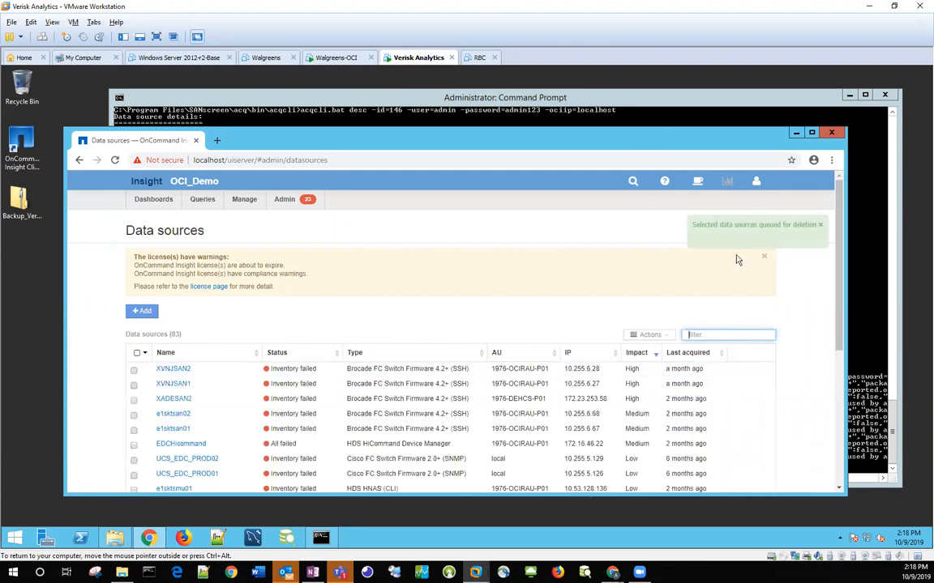
# Step: Rerun DataSourceAdd.bat at the command prompt to add the three CDOT data sources
pyautogui.click(613, 99)
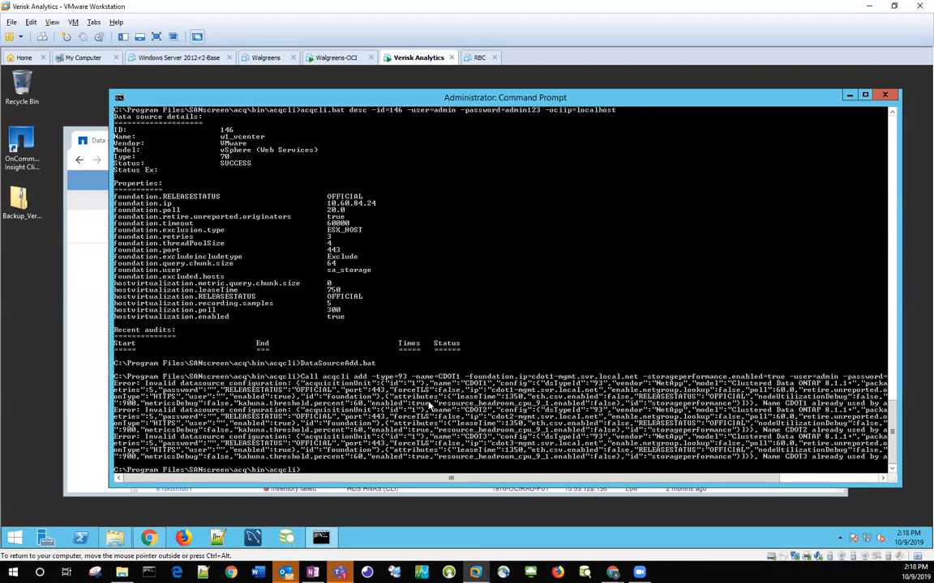
pyautogui.press('Up')
pyautogui.press('Return')
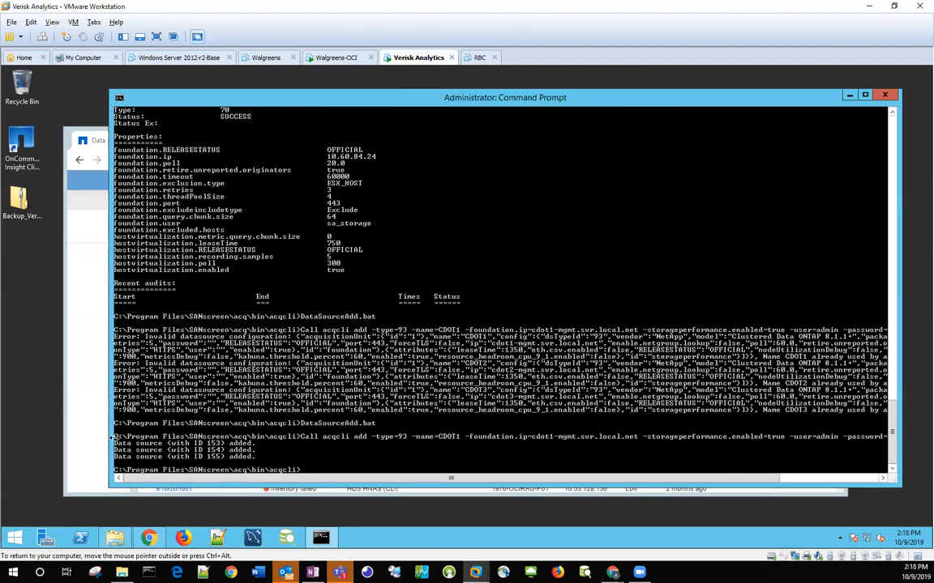
# Step: Filter the data sources list in the browser by "cdot" to check the newly added entries
pyautogui.click(91, 438)
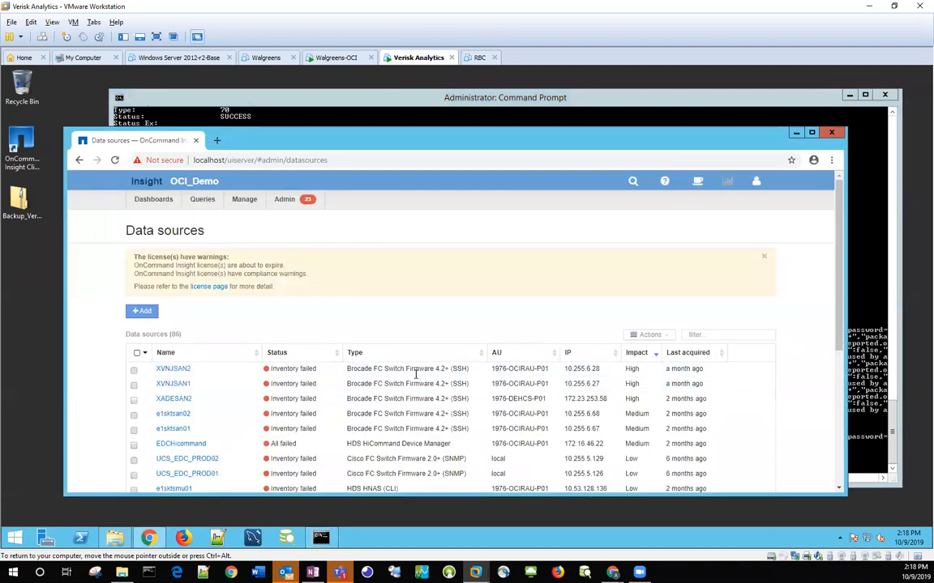
pyautogui.click(707, 333)
pyautogui.write('cdot')
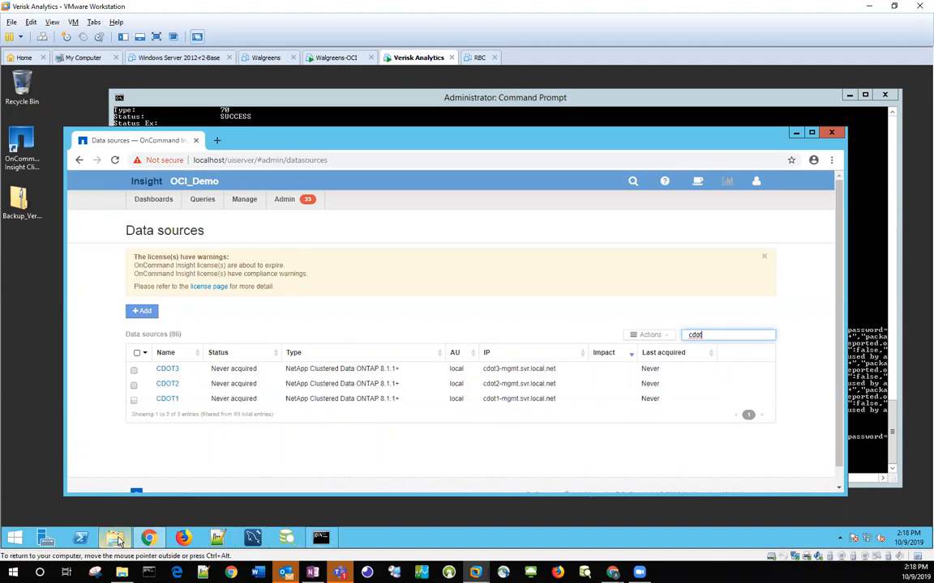
# Step: Reopen the DataSourceAdd batch file from the acqcli folder in Notepad to review its commands
pyautogui.moveTo(118, 541)
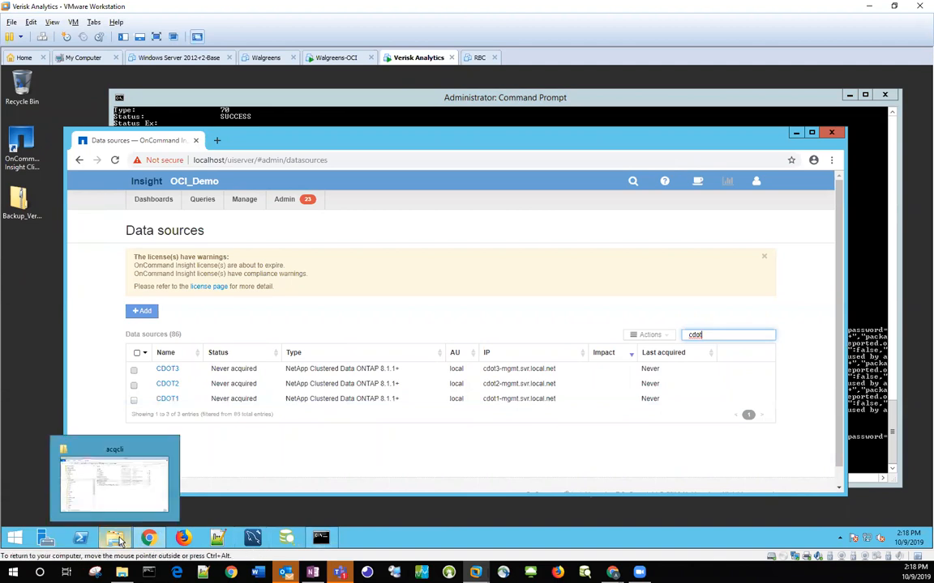
pyautogui.click(115, 487)
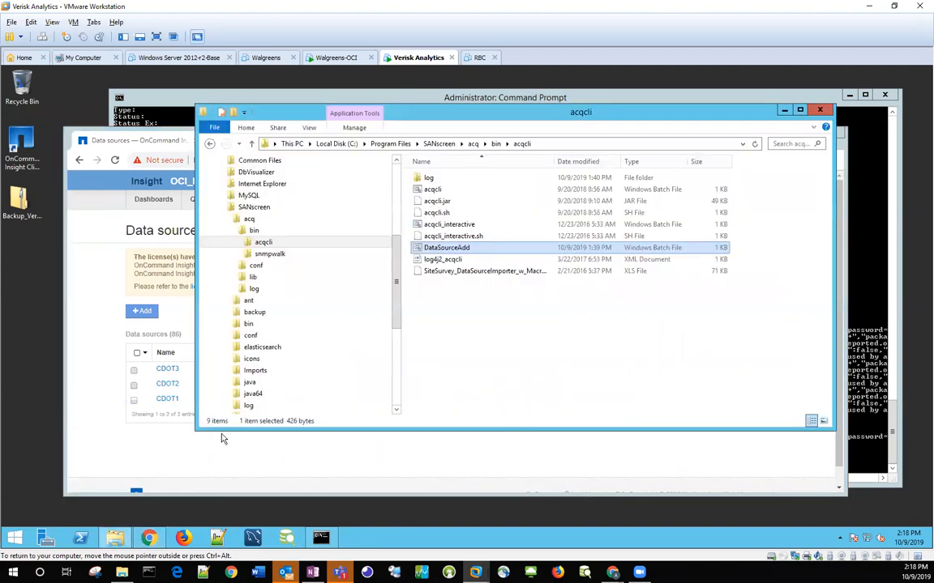
pyautogui.rightClick(434, 251)
pyautogui.click(458, 267)
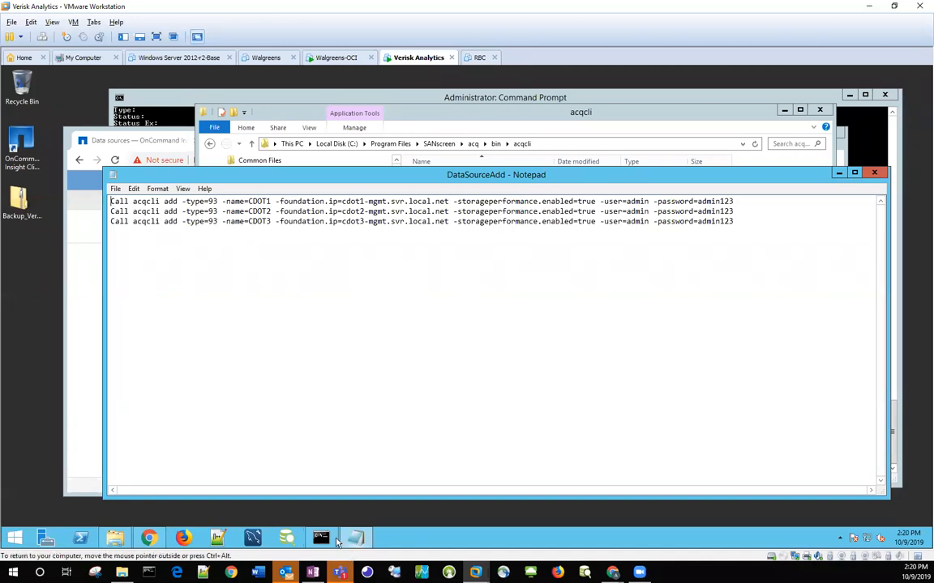
# Step: Switch to the command prompt and request the acqcli help by running "acqcli ?"
pyautogui.moveTo(322, 543)
pyautogui.click(324, 474)
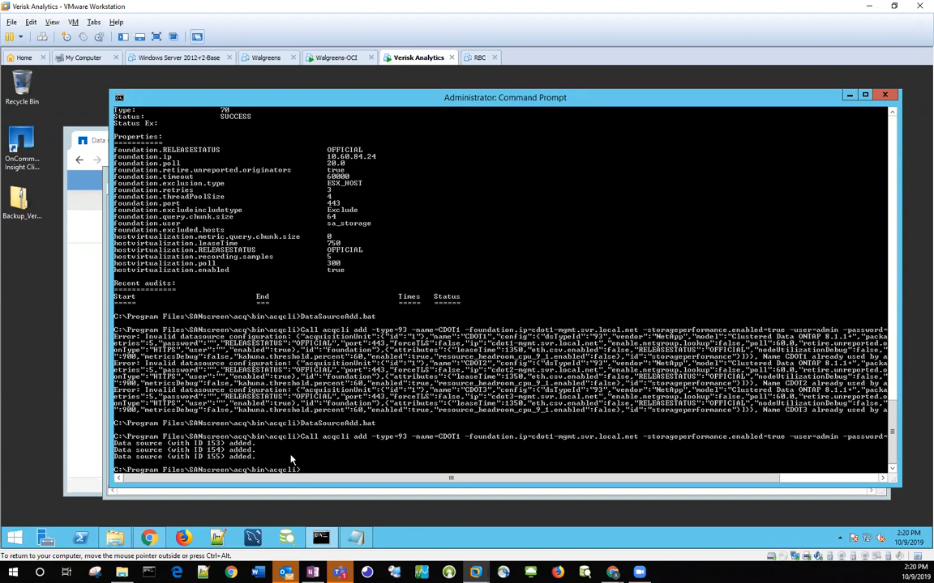
pyautogui.press('Up')
pyautogui.press('BackSpace')
pyautogui.press('BackSpace')
pyautogui.press('BackSpace')
pyautogui.press('BackSpace')
pyautogui.press('BackSpace')
pyautogui.press('BackSpace')
pyautogui.press('BackSpace')
pyautogui.press('BackSpace')
pyautogui.press('BackSpace')
pyautogui.press('BackSpace')
pyautogui.press('BackSpace')
pyautogui.press('BackSpace')
pyautogui.press('BackSpace')
pyautogui.press('BackSpace')
pyautogui.write('acq')
pyautogui.write('?')
pyautogui.press('Return')
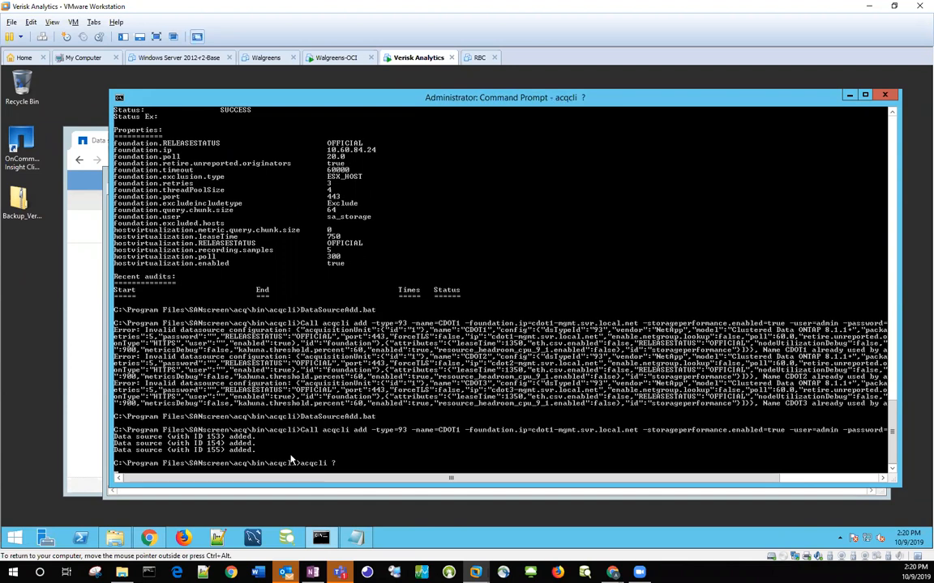